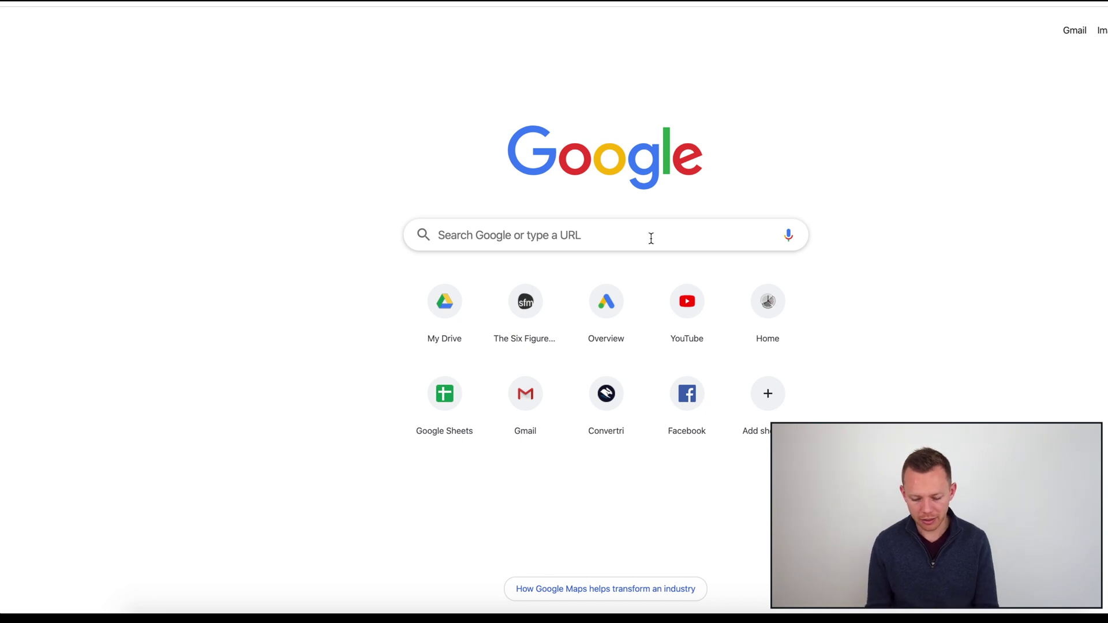
- Search Google for 'change my career' to view its Keywords Everywhere data, then select the query
click(651, 239)
text(change)
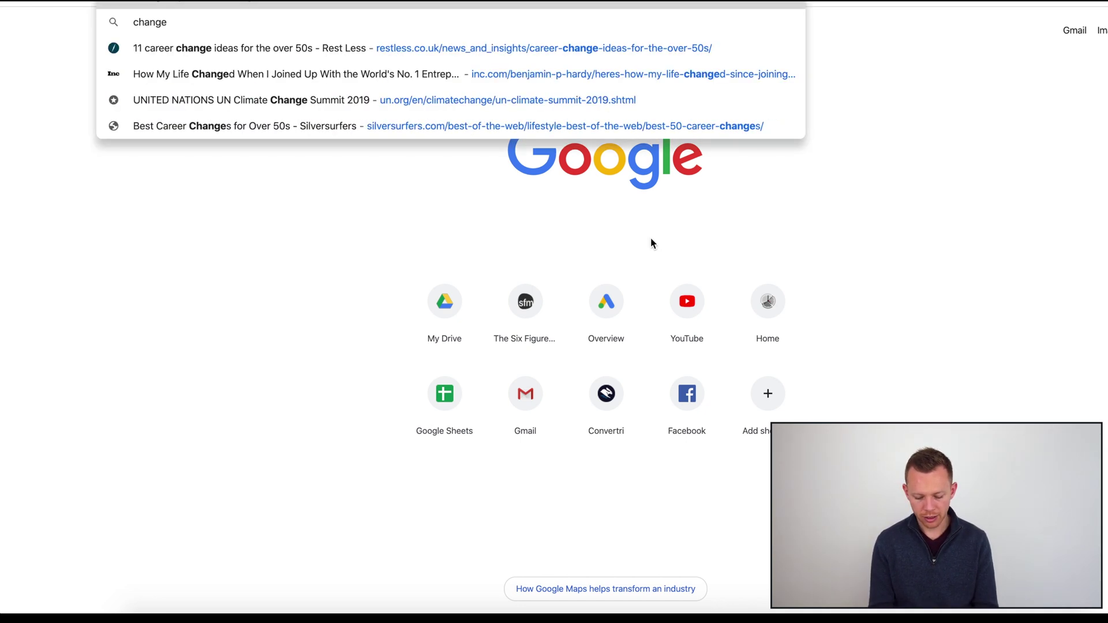
text( my career)
key(Return)
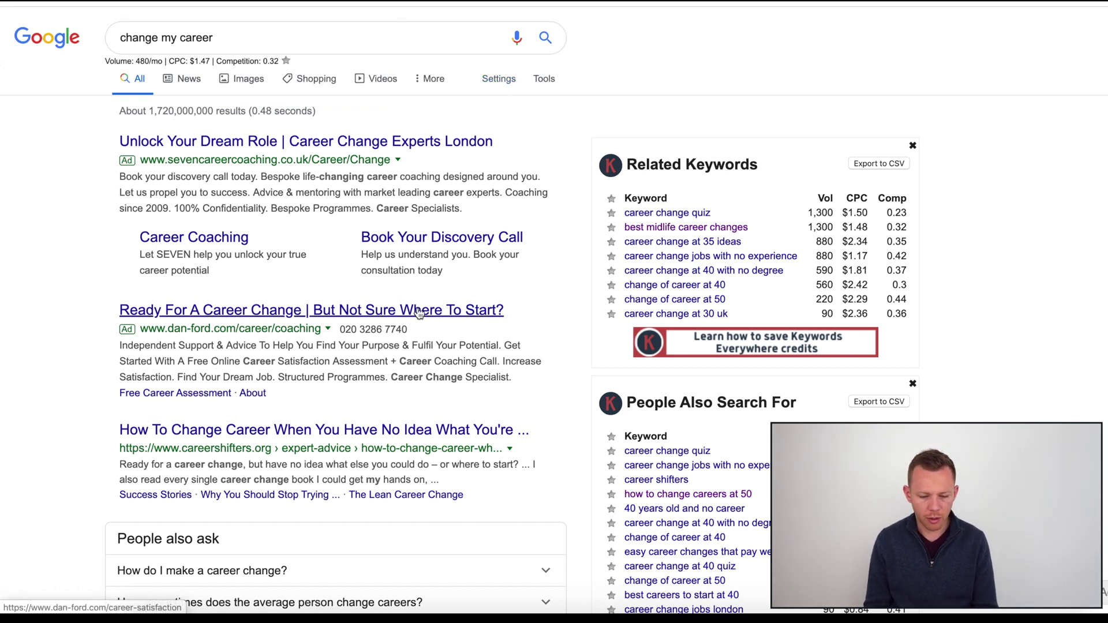
click(288, 44)
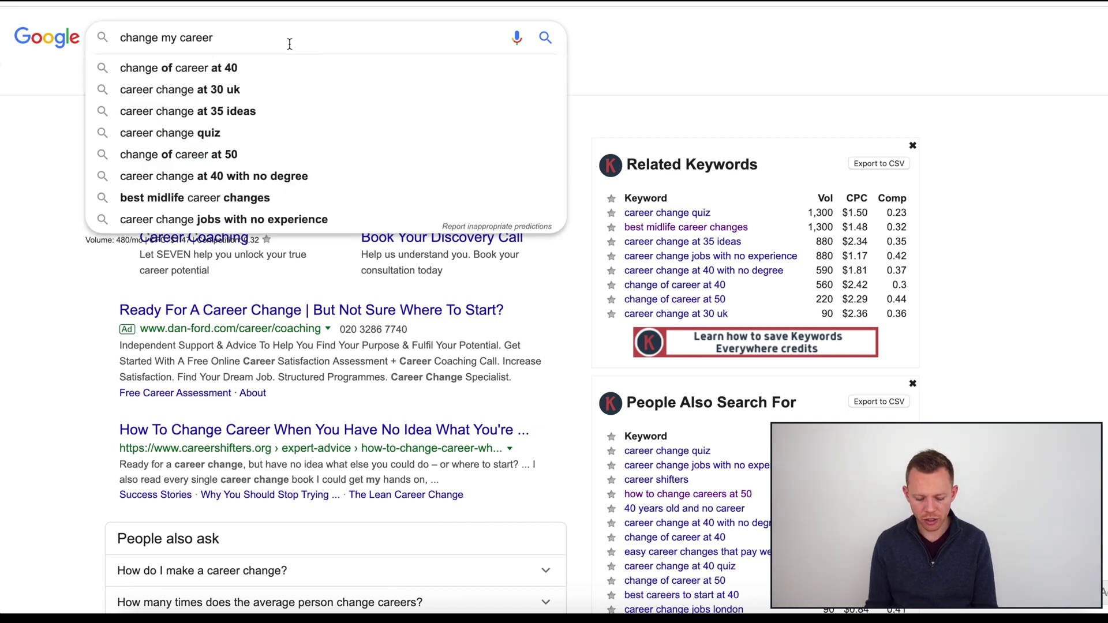
triple_click(289, 43)
- Search for 'i hate my career' and highlight its monthly search volume
text(i )
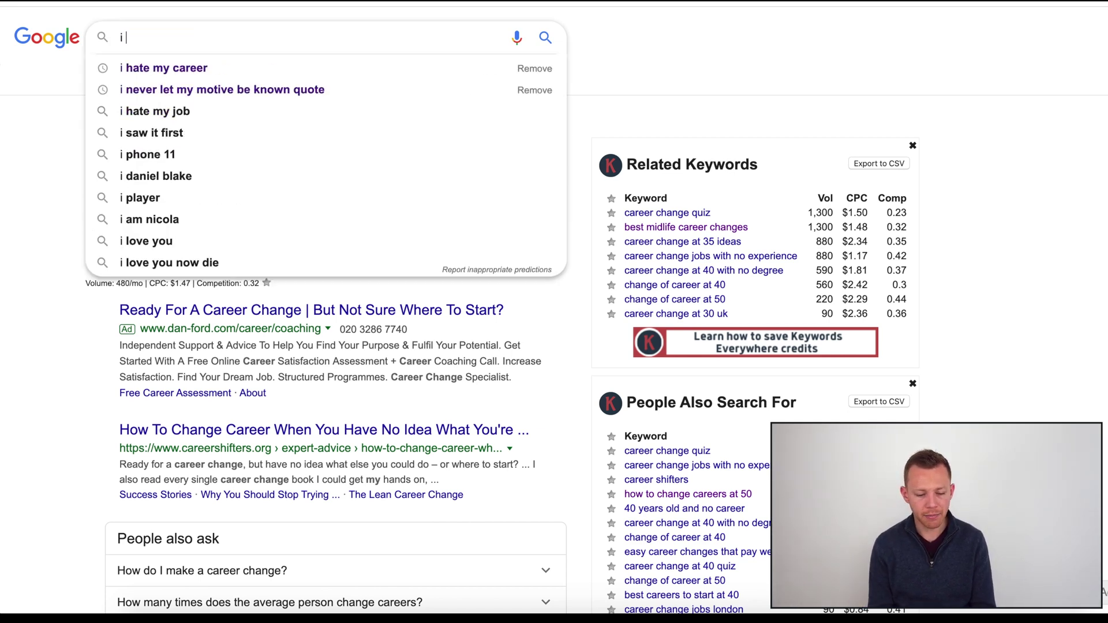
text(hate my career)
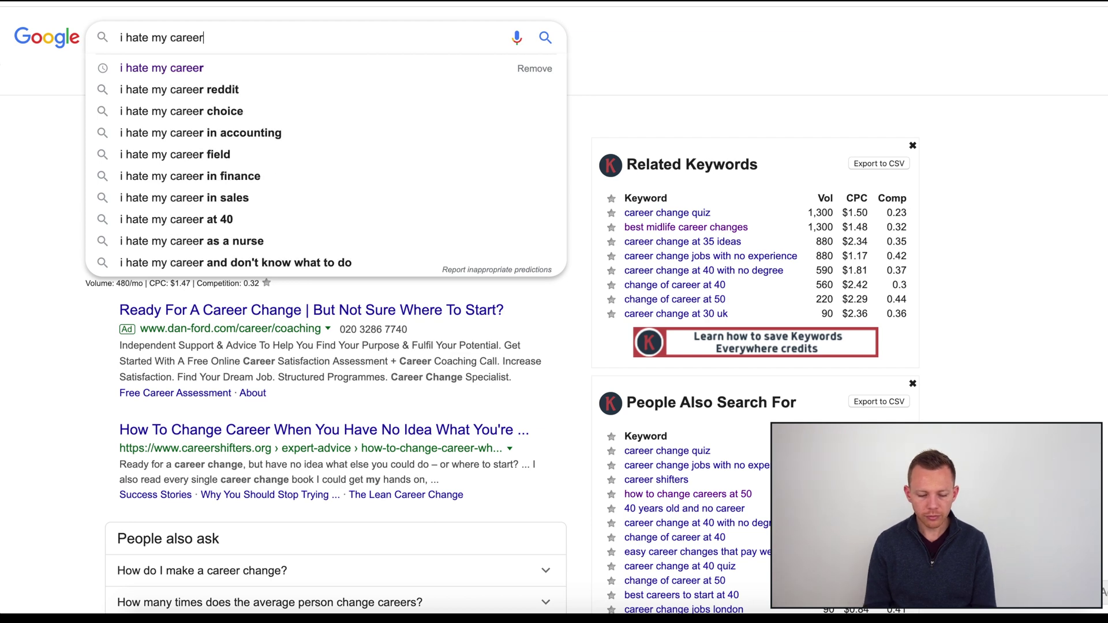
key(Return)
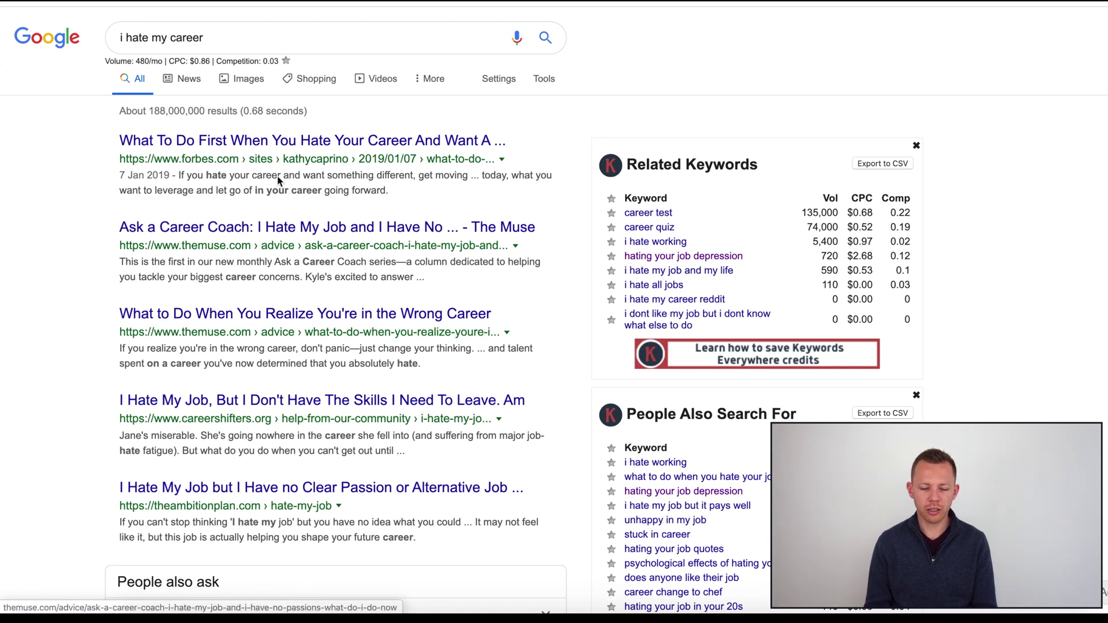
drag(104, 60, 166, 60)
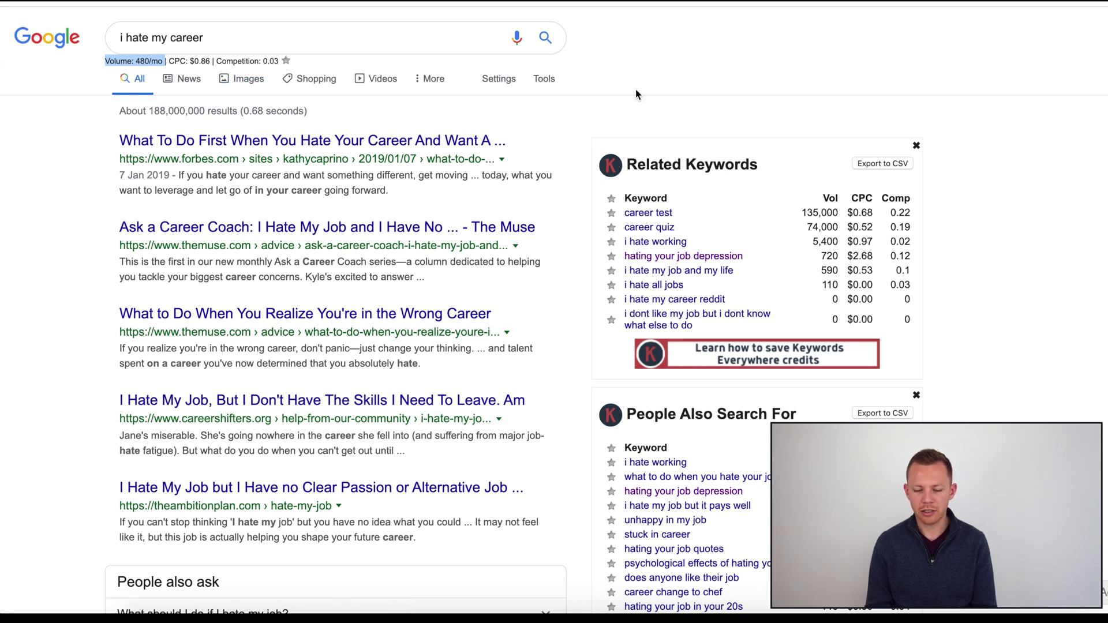
drag(601, 145, 732, 379)
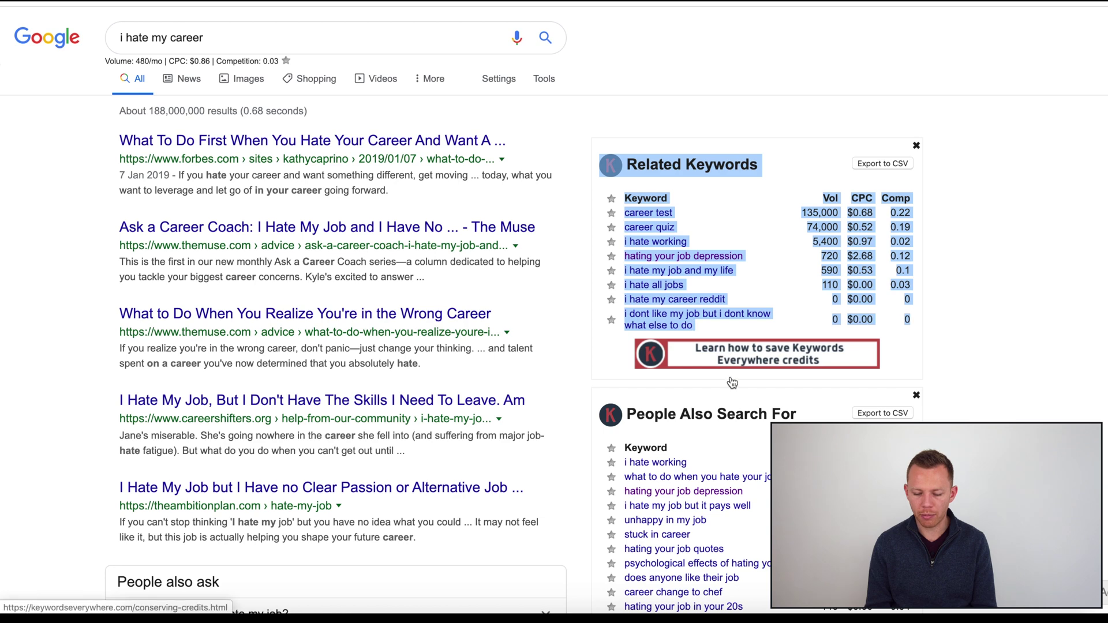
scroll(732, 381, down, 3)
scroll(722, 213, up, 1)
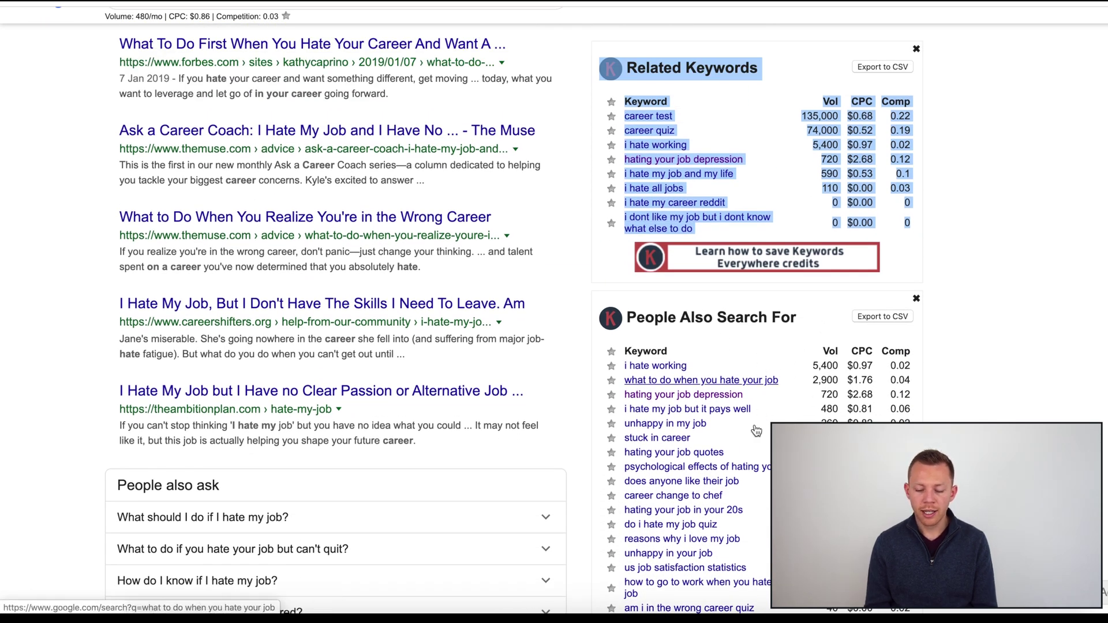
- Review the related keyword panels and search 'what to do when you hate your job' from them
click(810, 394)
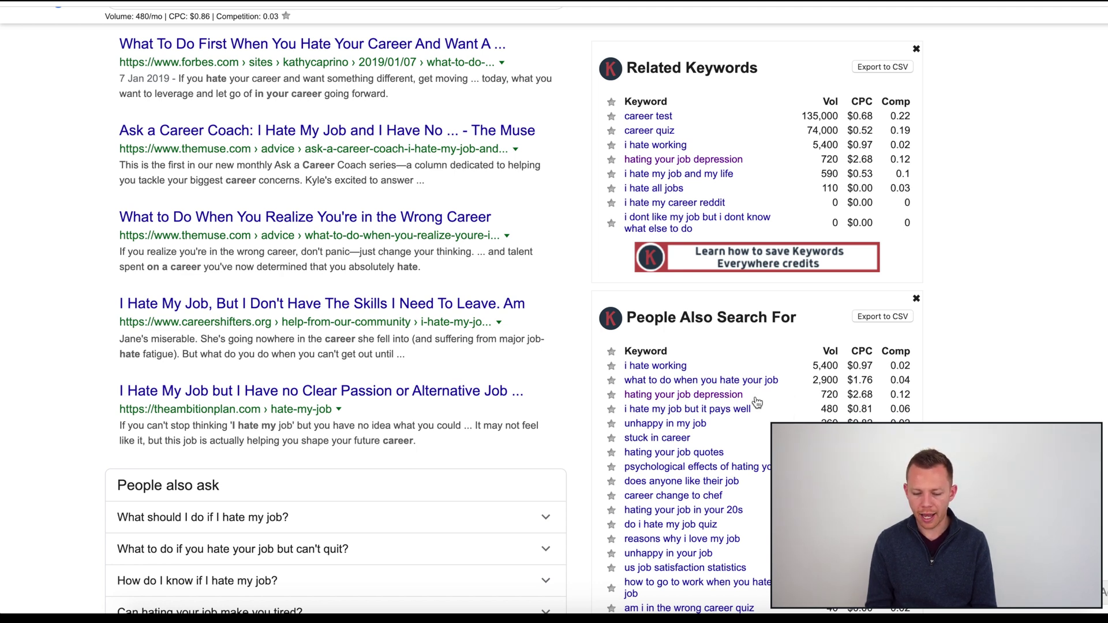
scroll(686, 379, up, 1)
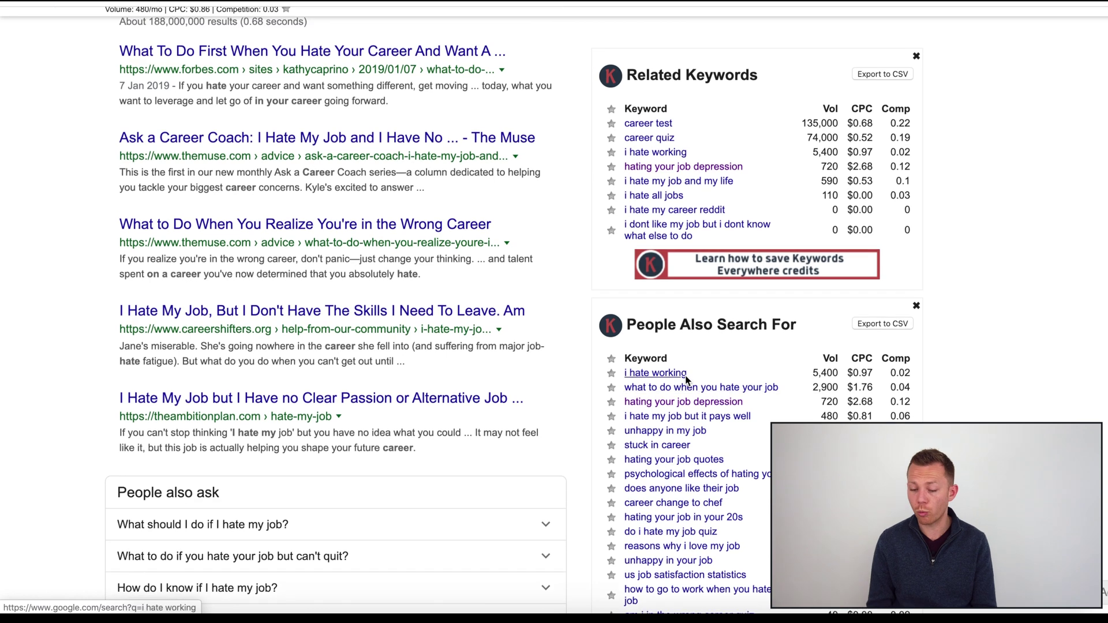
scroll(686, 379, up, 1)
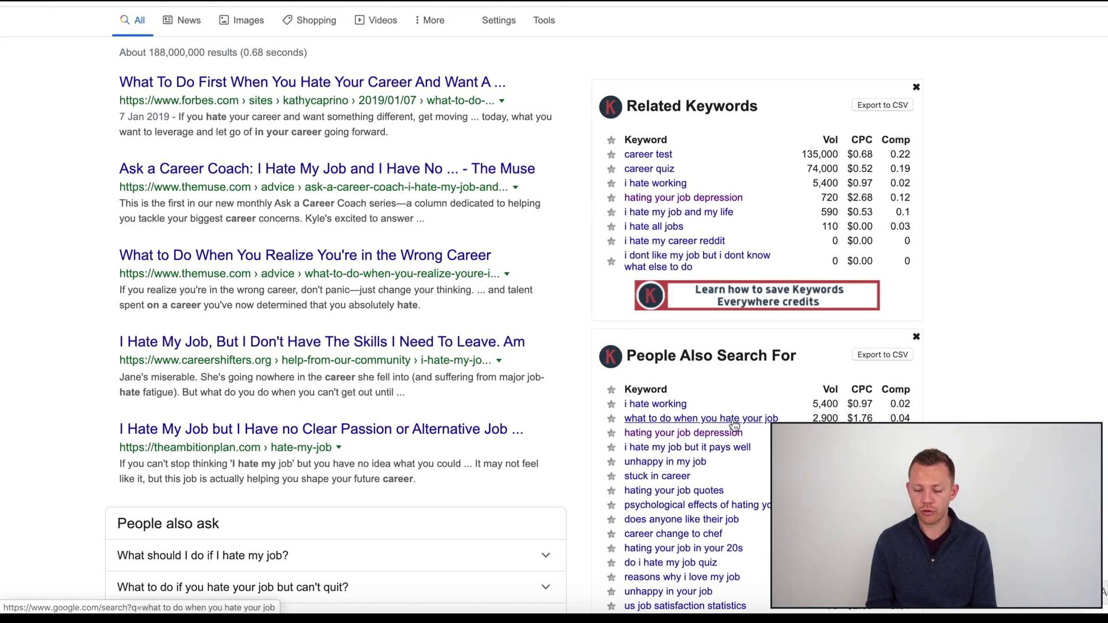
click(735, 426)
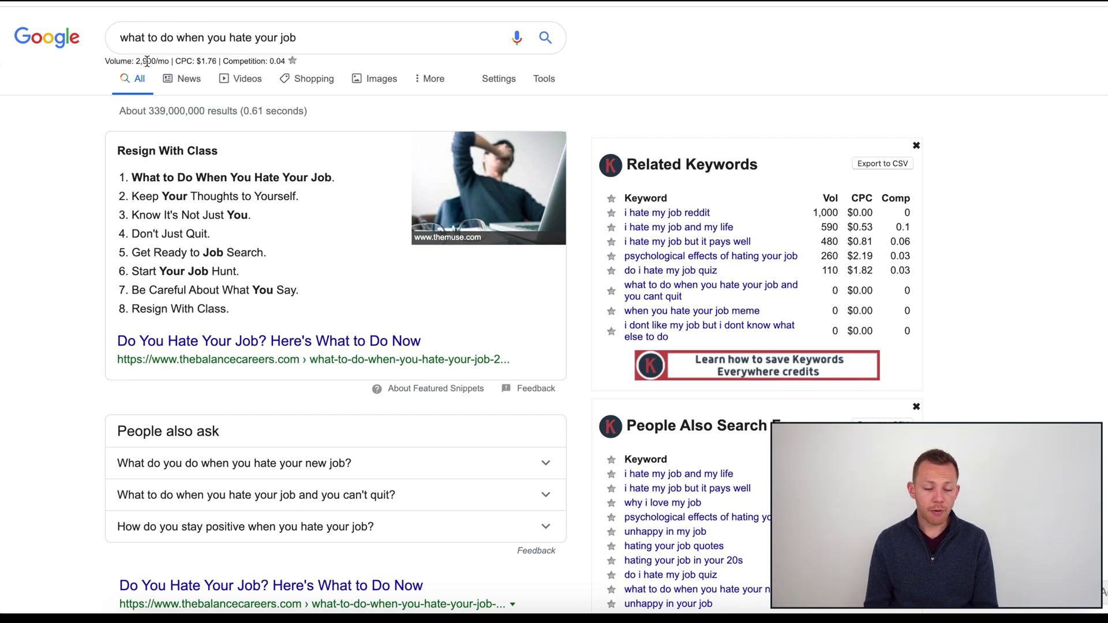
- Scroll the 'what to do when you hate your job' results and open the Balance Careers article
scroll(185, 92, down, 4)
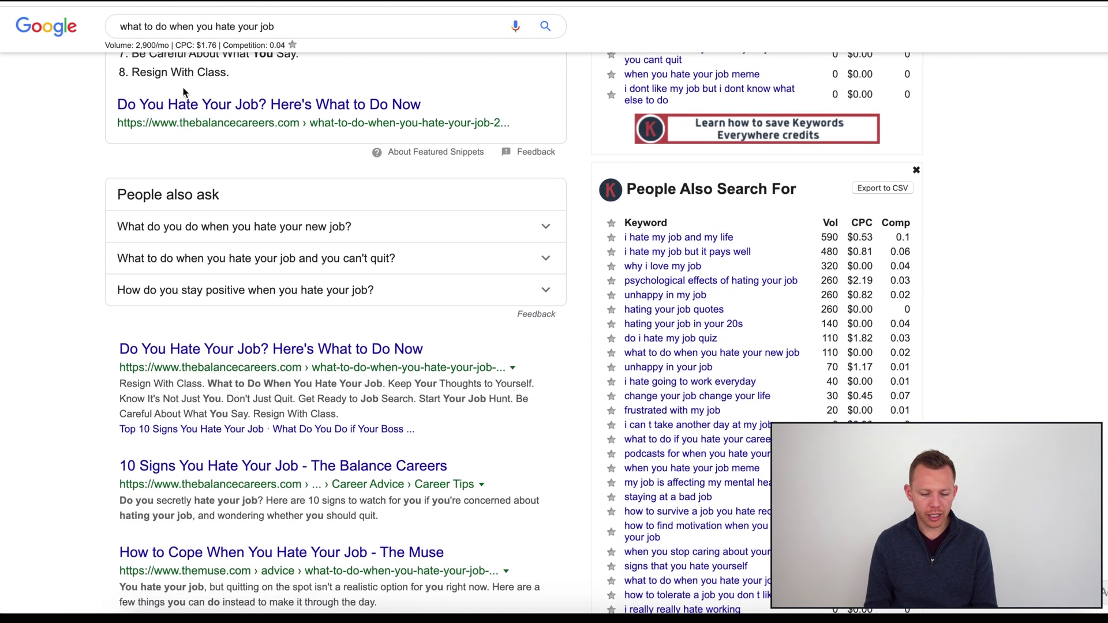
scroll(243, 323, down, 1)
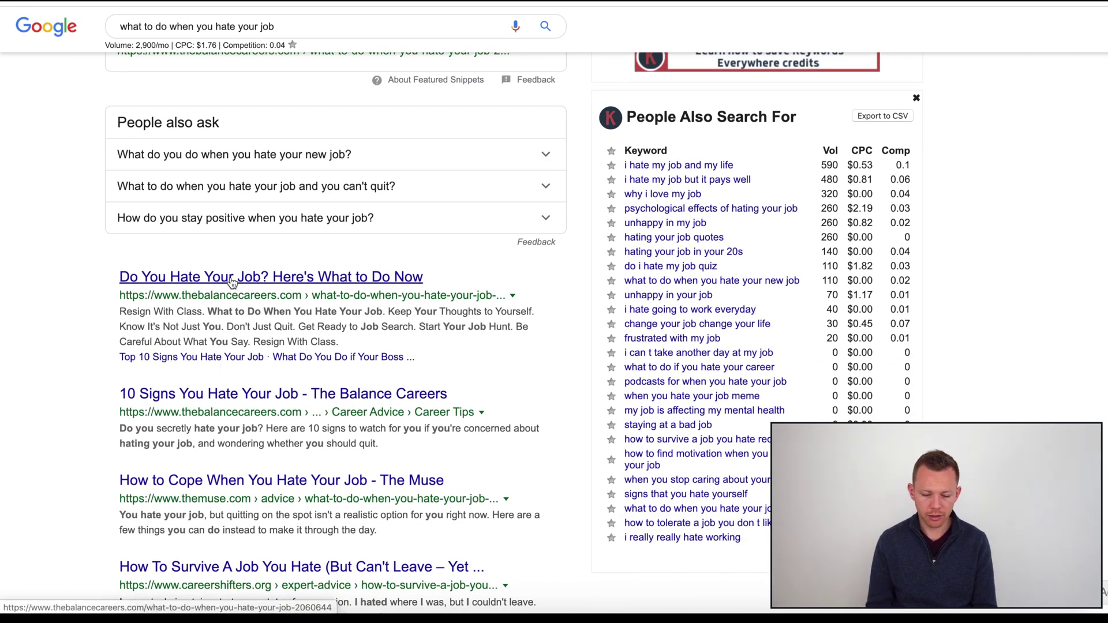
click(230, 281)
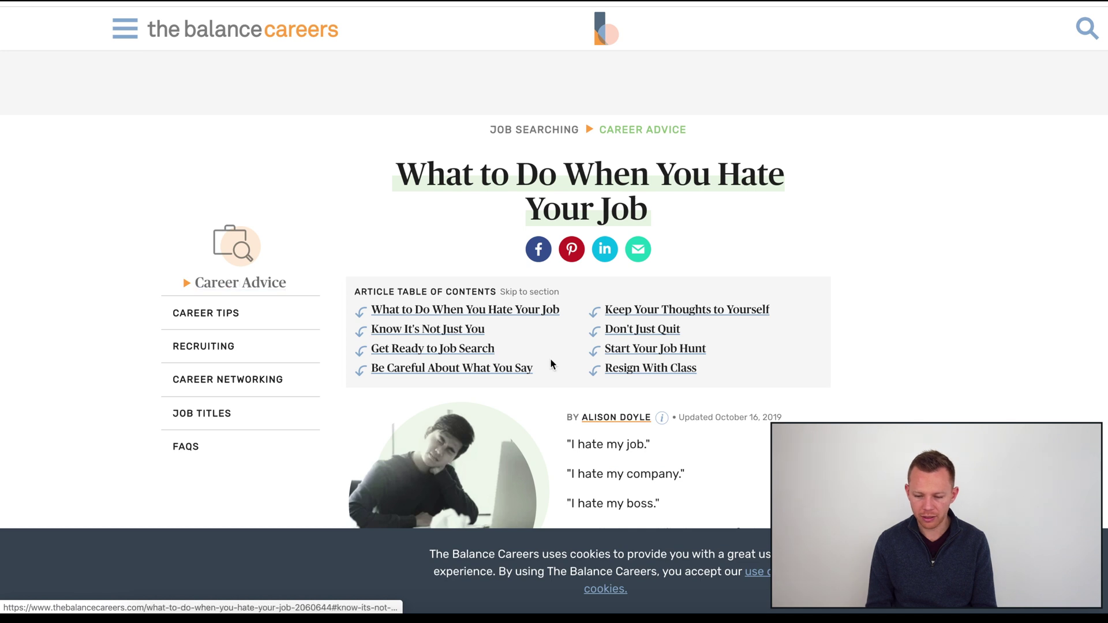
- Scroll through the Balance Careers article, highlighting key advice passages
scroll(551, 359, down, 5)
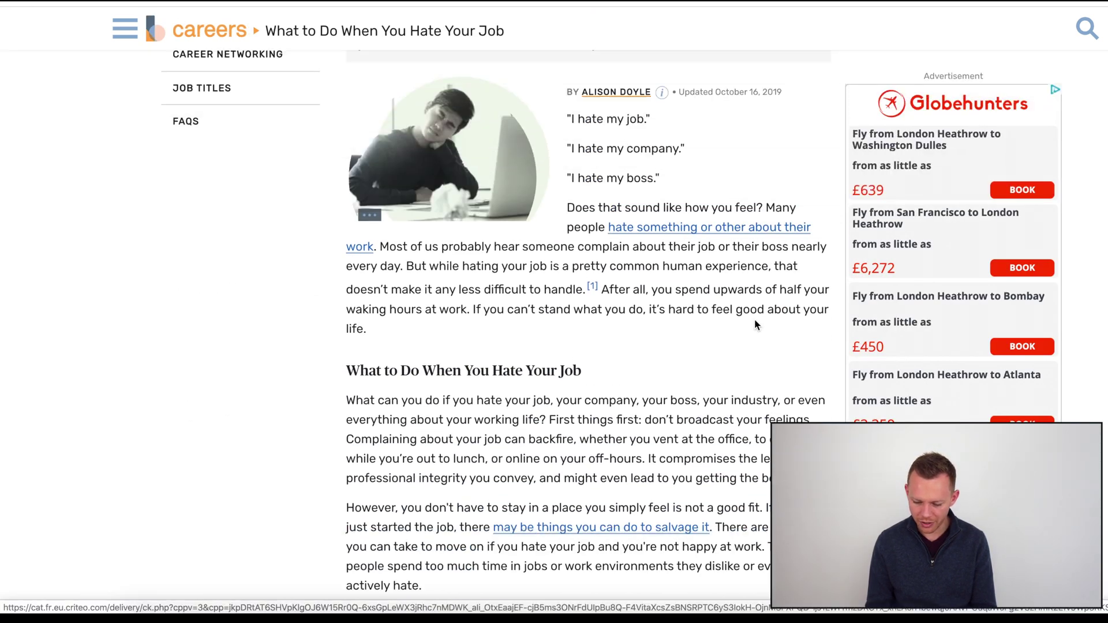
scroll(755, 323, down, 2)
scroll(756, 324, down, 7)
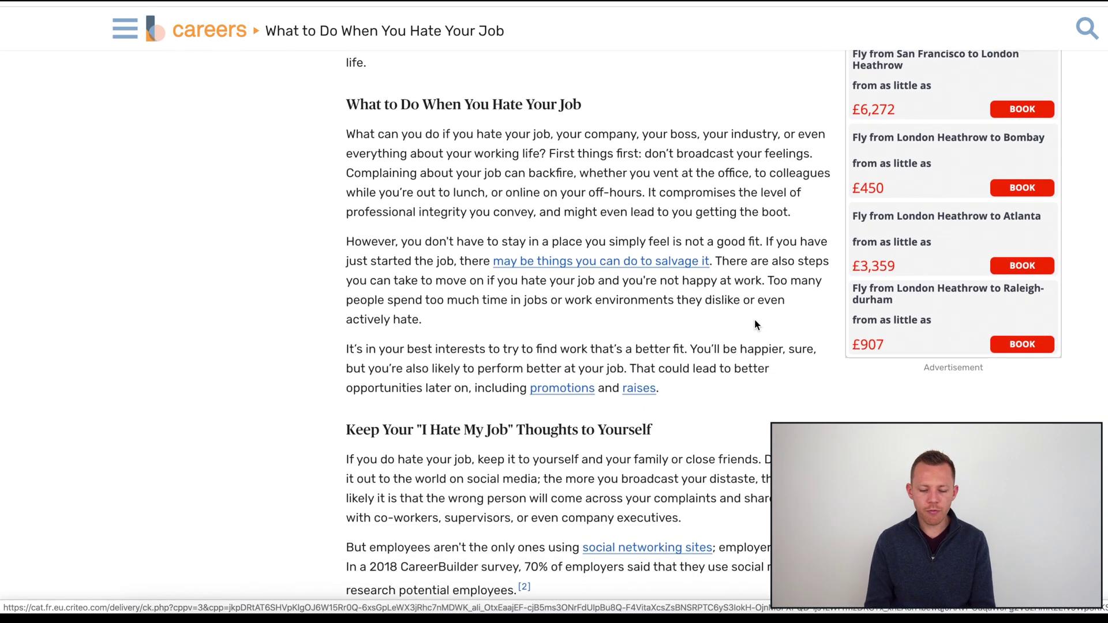
scroll(755, 324, up, 4)
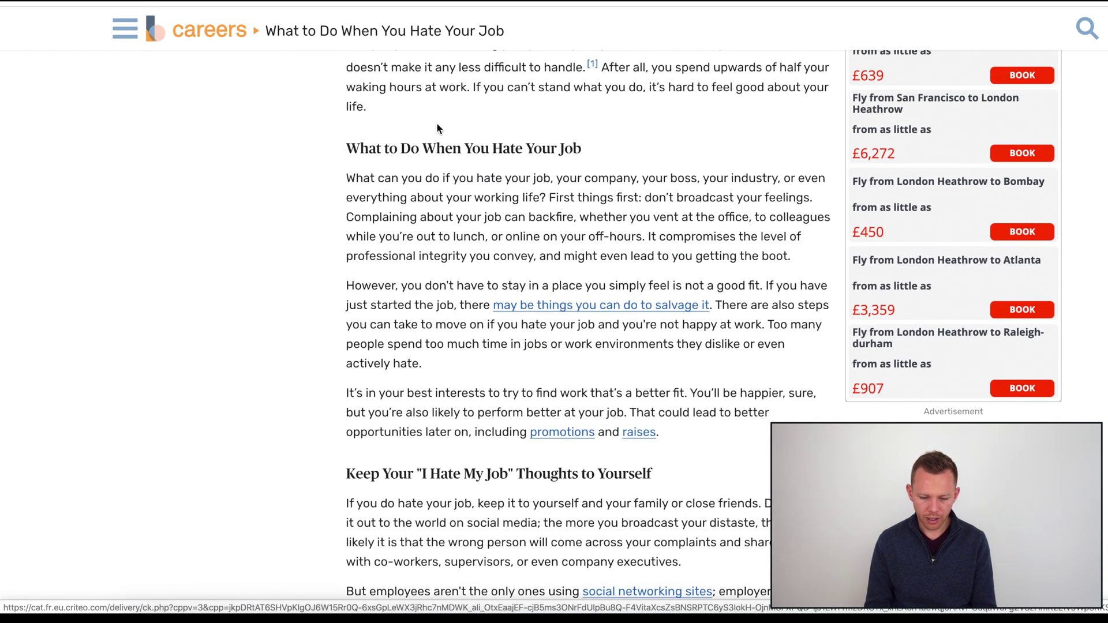
drag(381, 148, 644, 146)
scroll(491, 317, down, 3)
drag(410, 326, 761, 329)
scroll(638, 234, down, 9)
scroll(633, 229, down, 2)
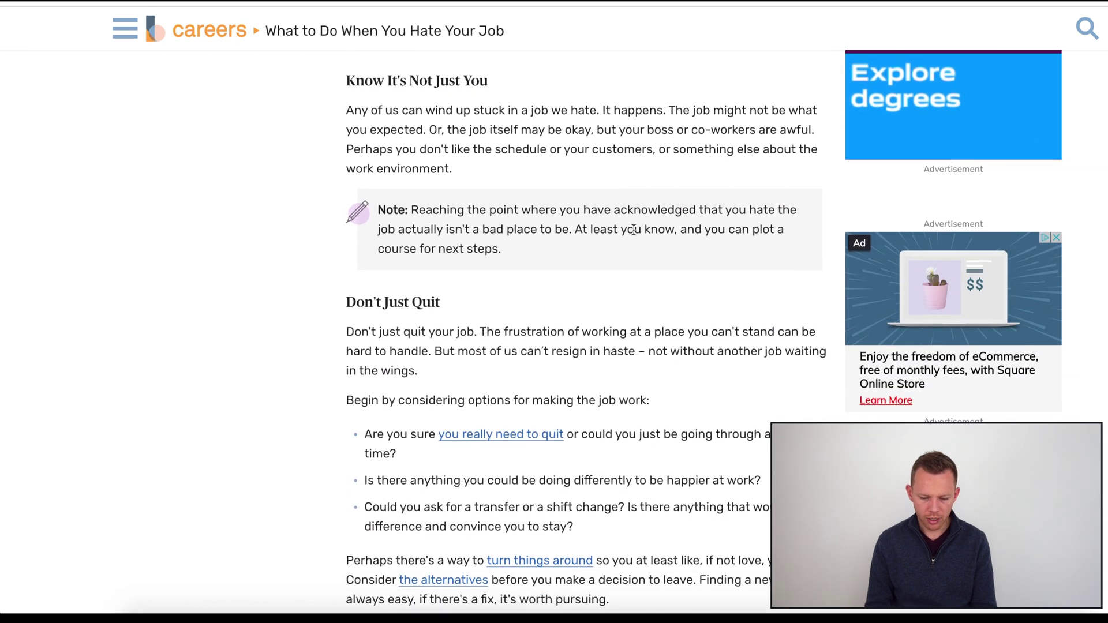
drag(365, 322, 600, 323)
- Read further through the article and highlight the 'Start Your Job Hunt' heading
scroll(602, 353, down, 6)
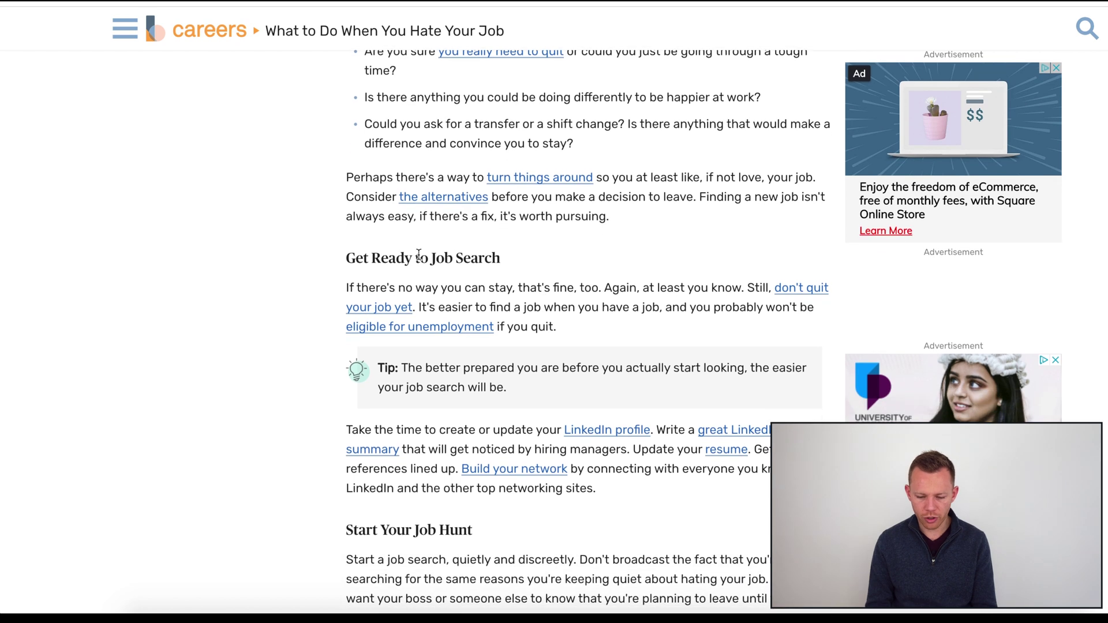
scroll(473, 280, down, 5)
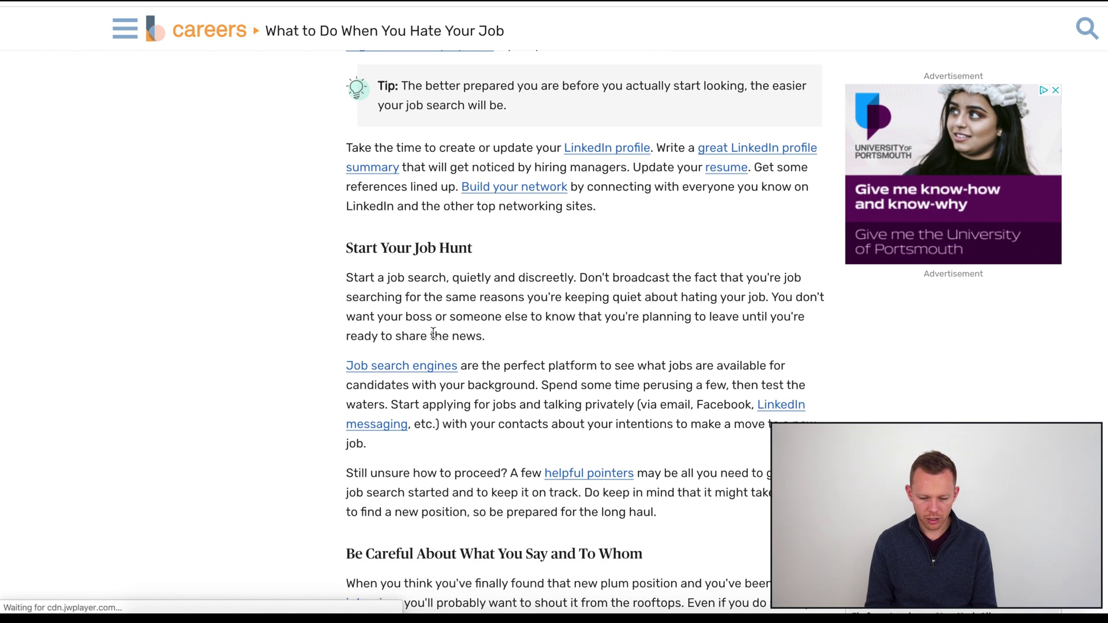
scroll(432, 332, down, 9)
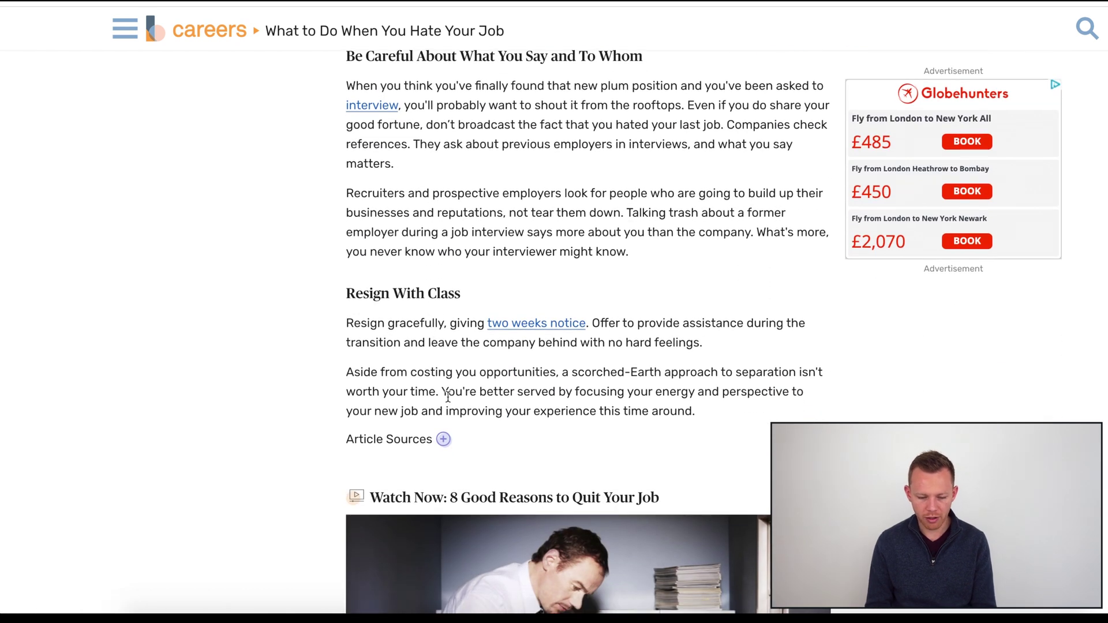
scroll(448, 398, down, 3)
scroll(447, 398, down, 3)
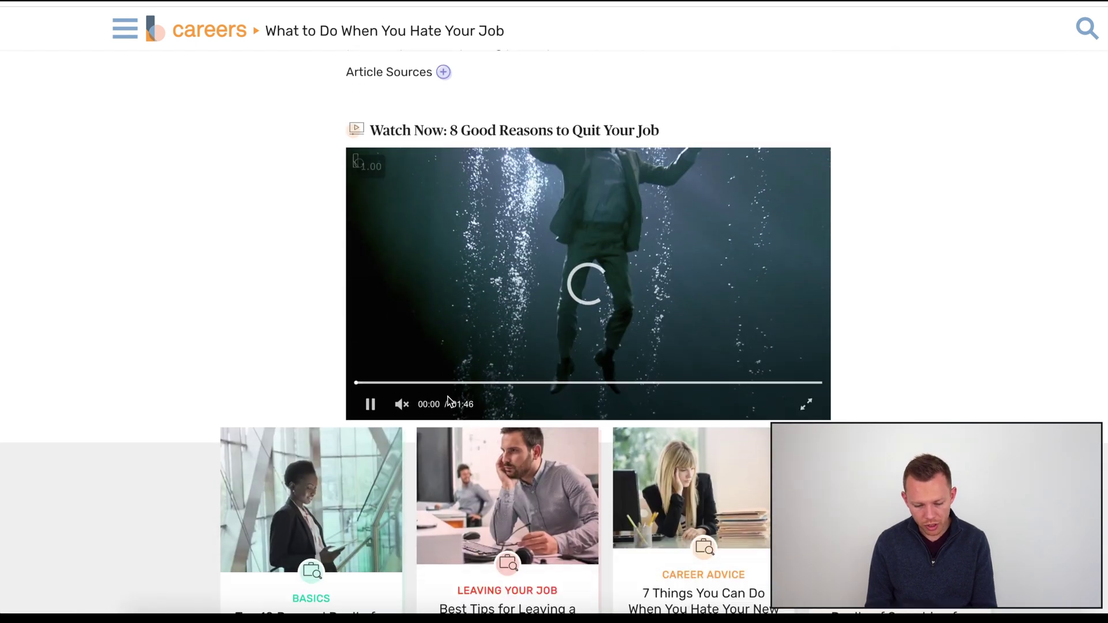
scroll(448, 398, up, 8)
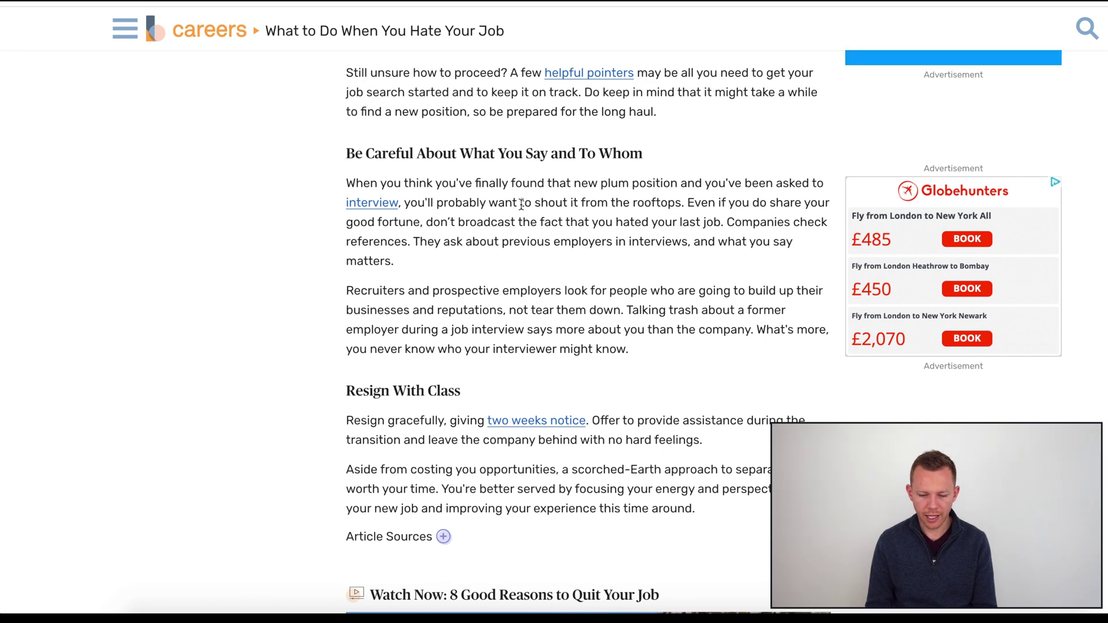
scroll(521, 204, up, 4)
scroll(522, 204, up, 6)
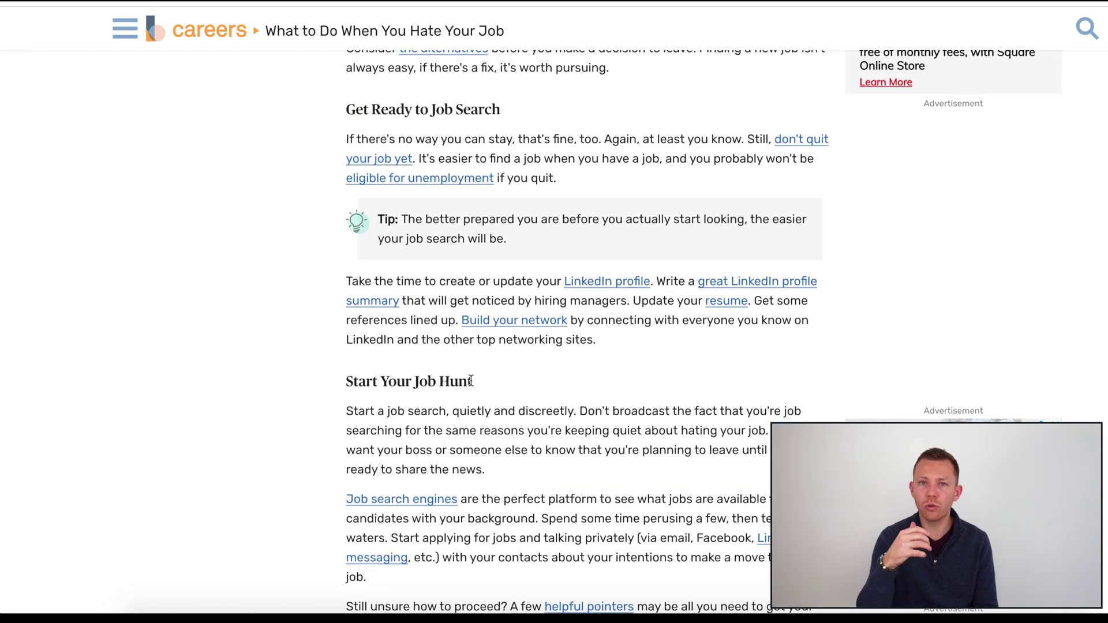
drag(808, 606, 319, 385)
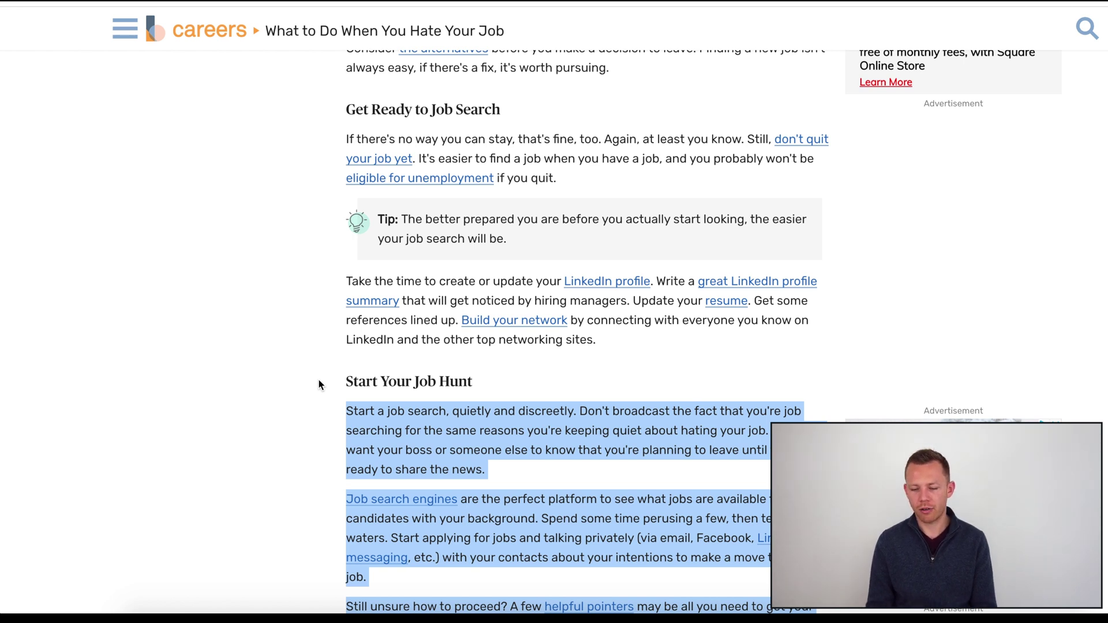
drag(320, 384, 476, 383)
- In a new tab, search for 'fulfil' and scroll the fulfilling career ideas results
key(ctrl+t)
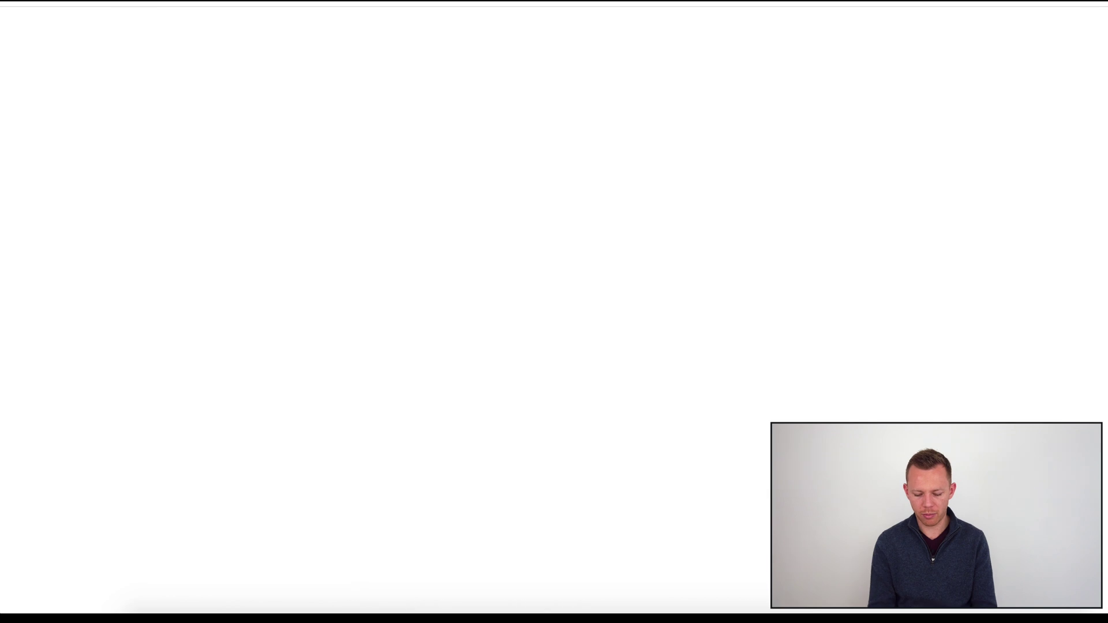
text(fulfil)
key(Return)
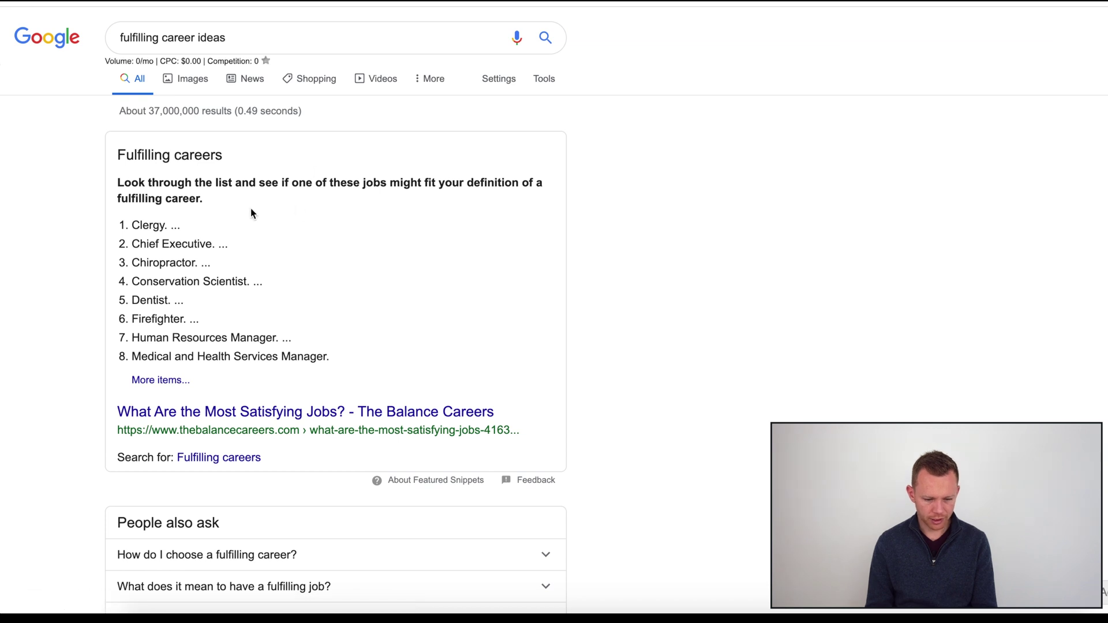
scroll(199, 242, down, 1)
scroll(209, 287, down, 2)
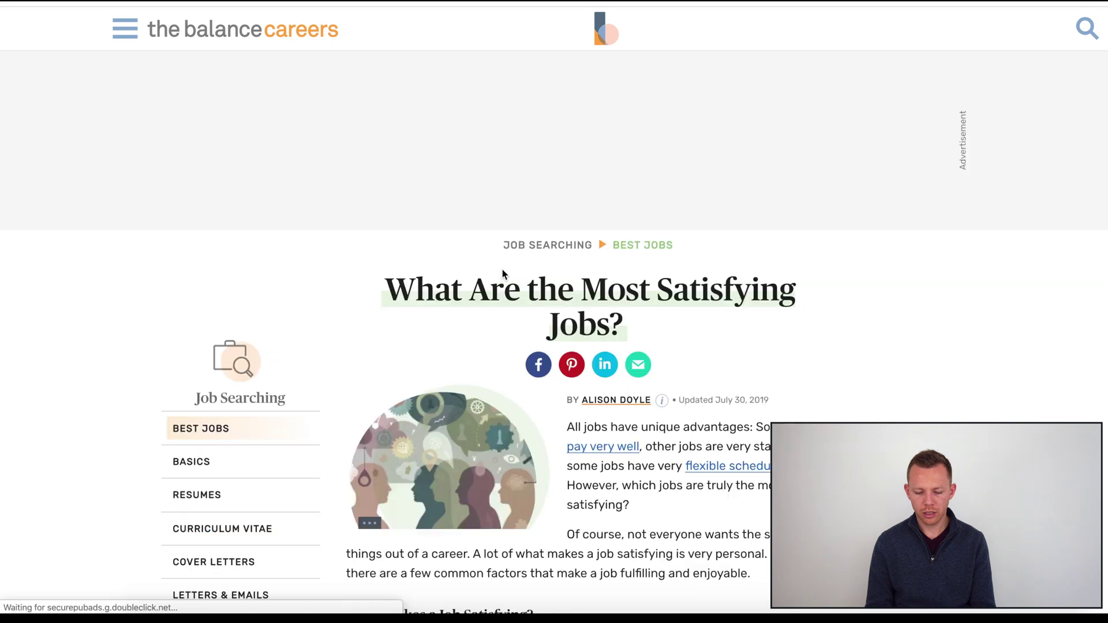
- Scroll through the article's 15 most satisfying jobs, from Clergy to Teachers, with salaries
scroll(502, 274, down, 5)
scroll(502, 269, down, 12)
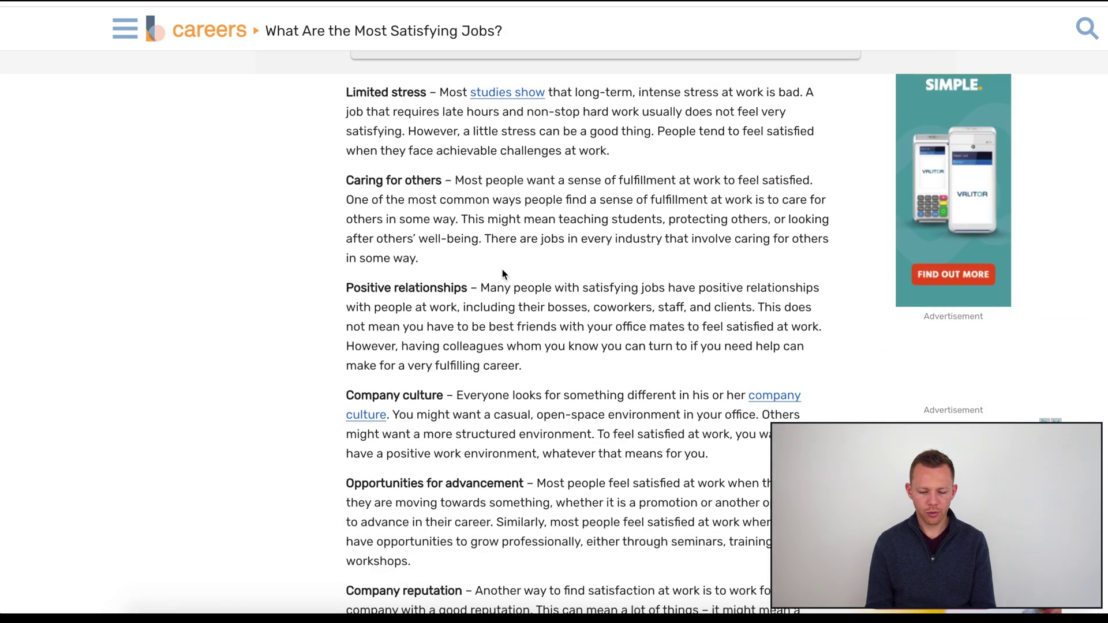
scroll(502, 269, down, 3)
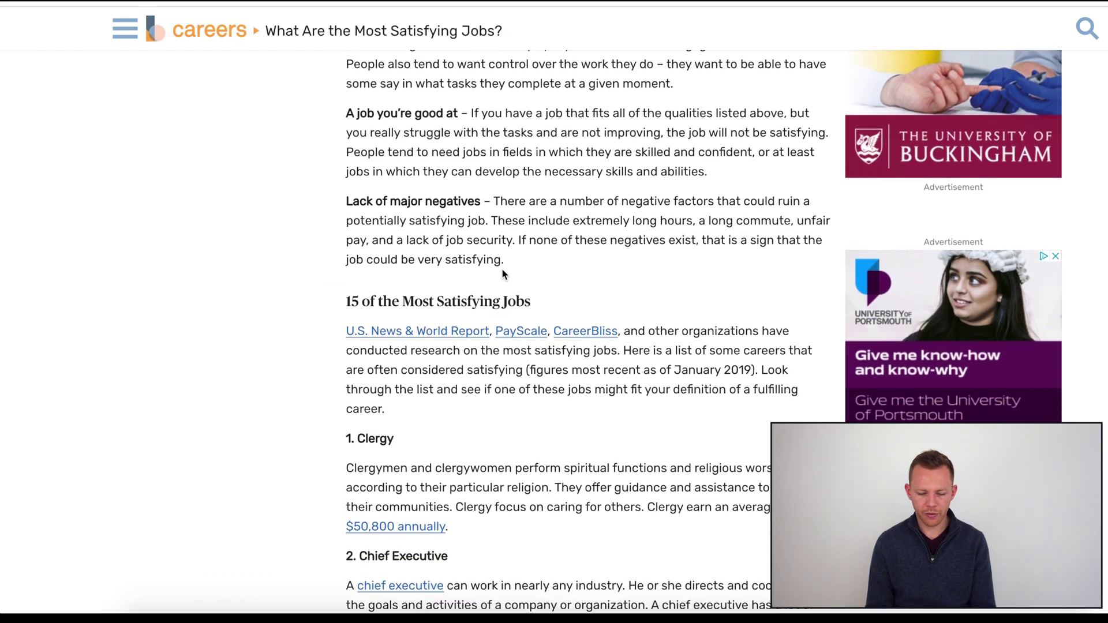
scroll(463, 308, down, 10)
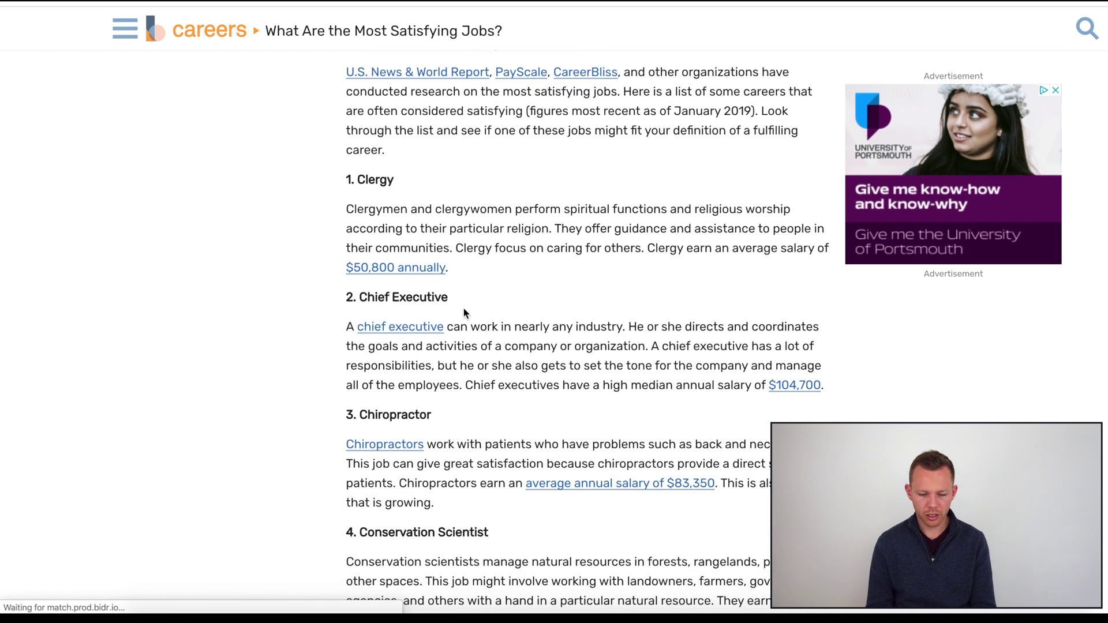
scroll(463, 308, down, 5)
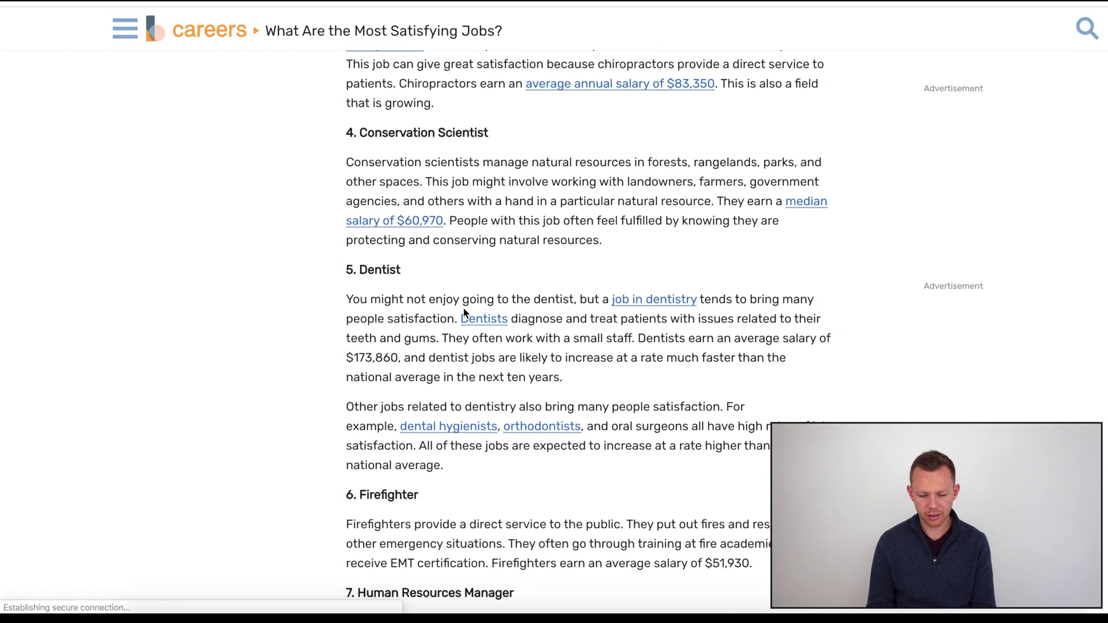
scroll(464, 309, down, 6)
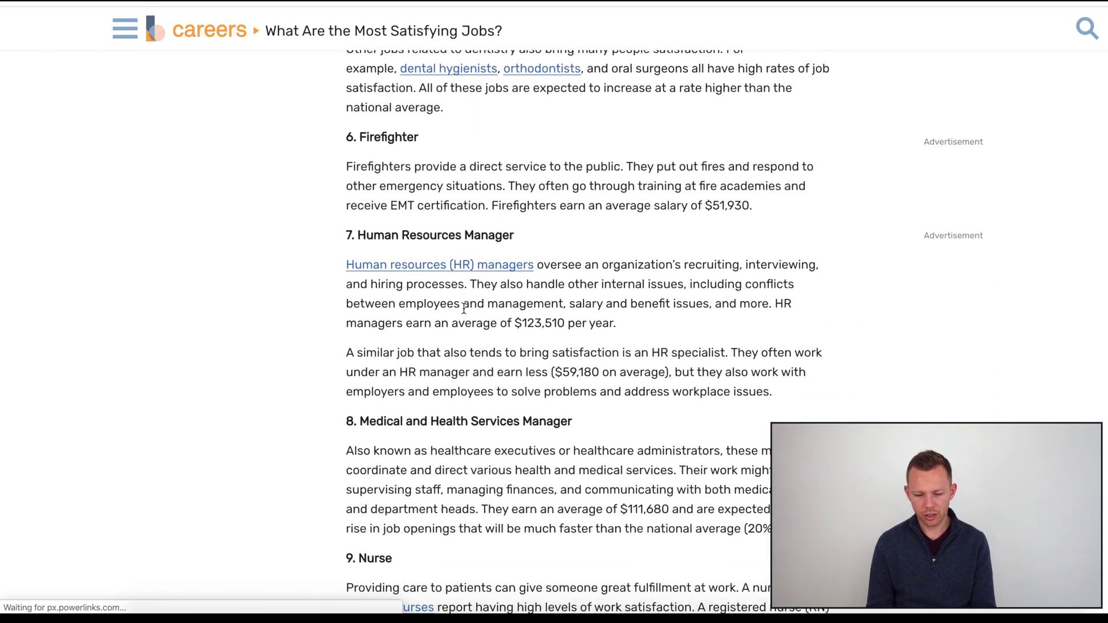
scroll(463, 309, down, 15)
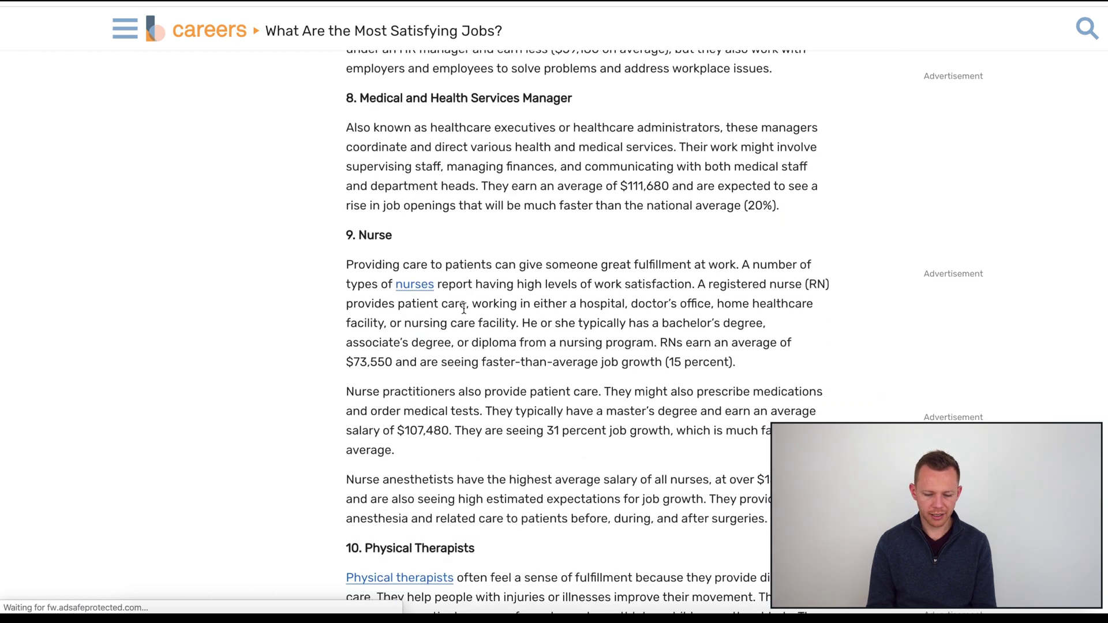
scroll(464, 308, down, 8)
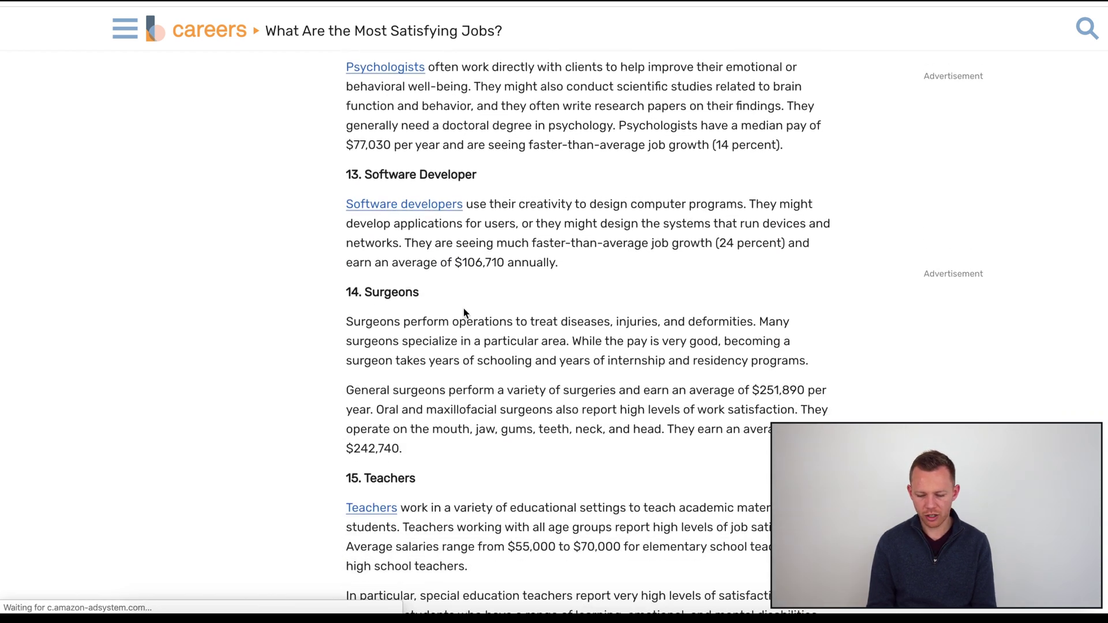
scroll(464, 308, up, 1)
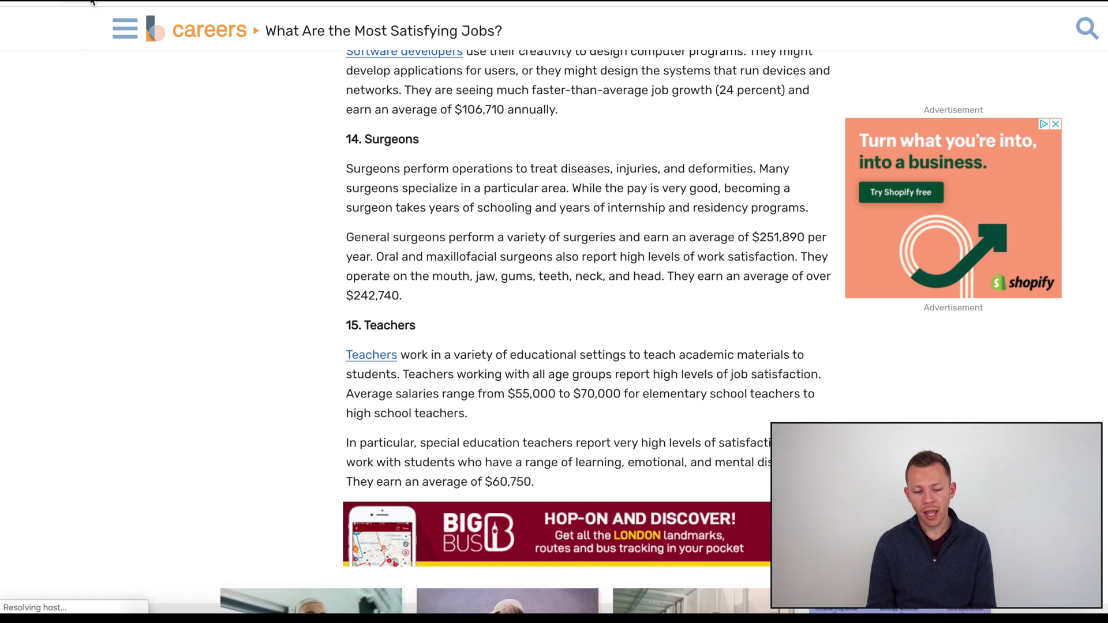
- Return to the 'fulfilling career ideas' results and highlight its 0/mo search volume
key(alt+Left)
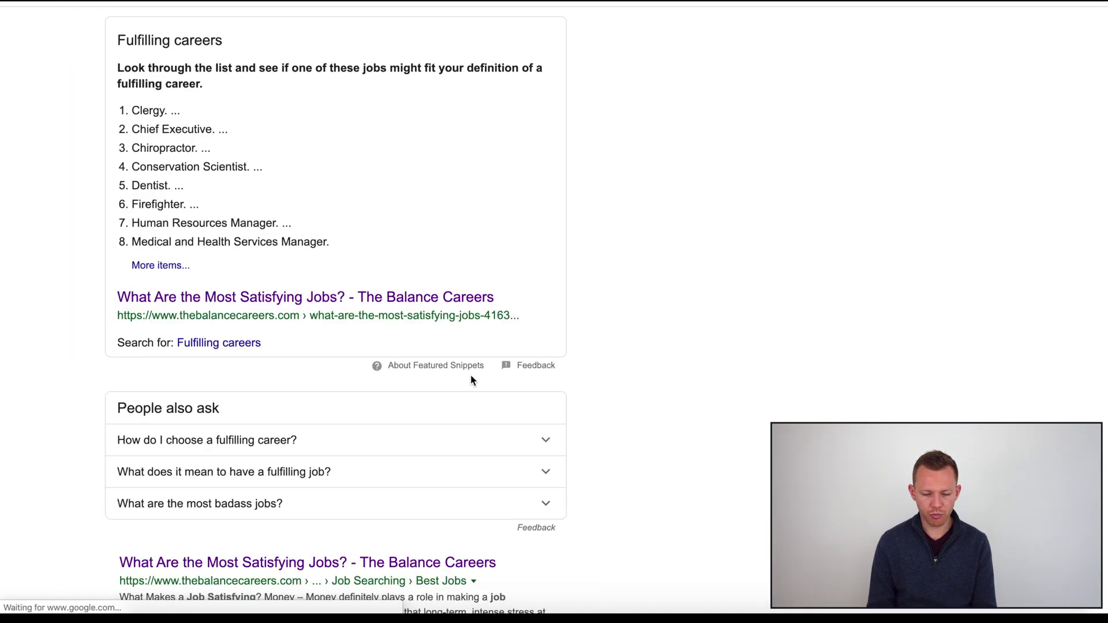
scroll(518, 366, up, 2)
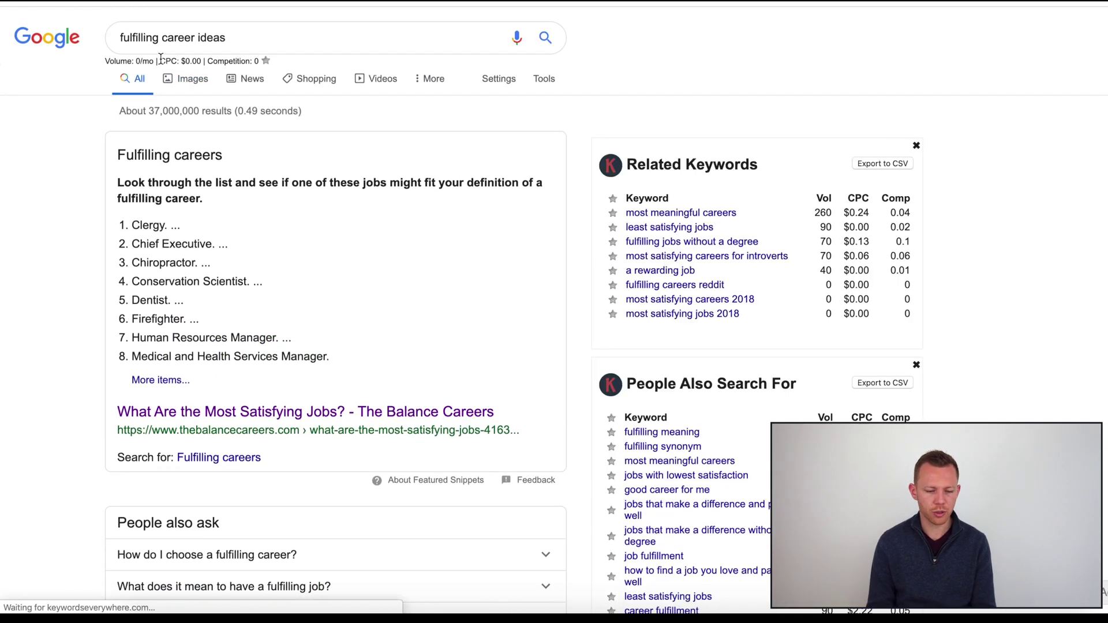
drag(135, 62, 154, 61)
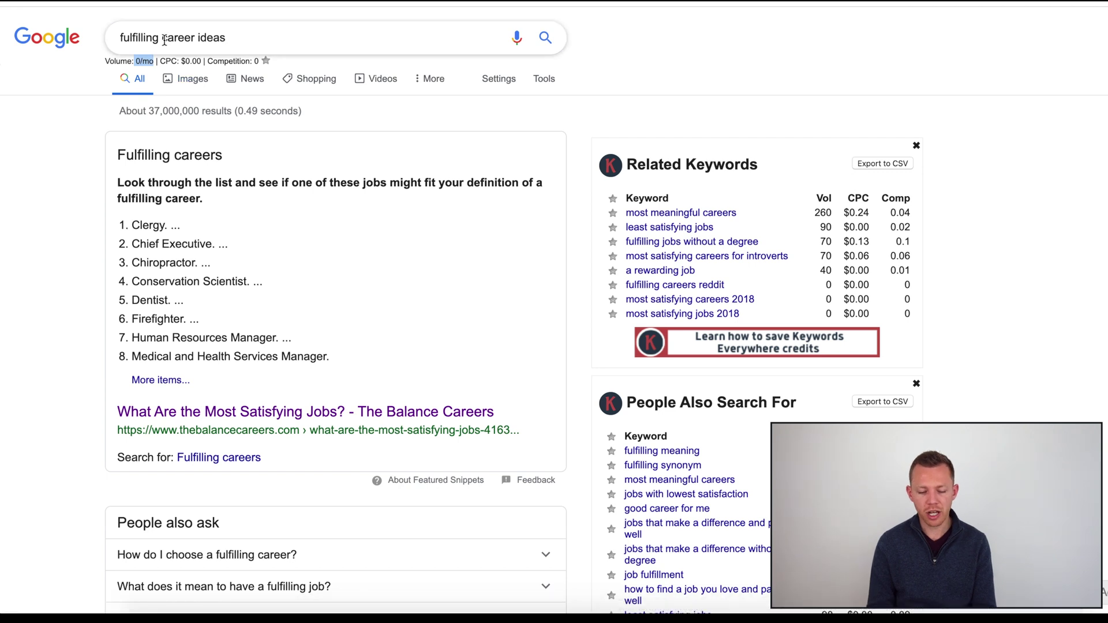
triple_click(261, 37)
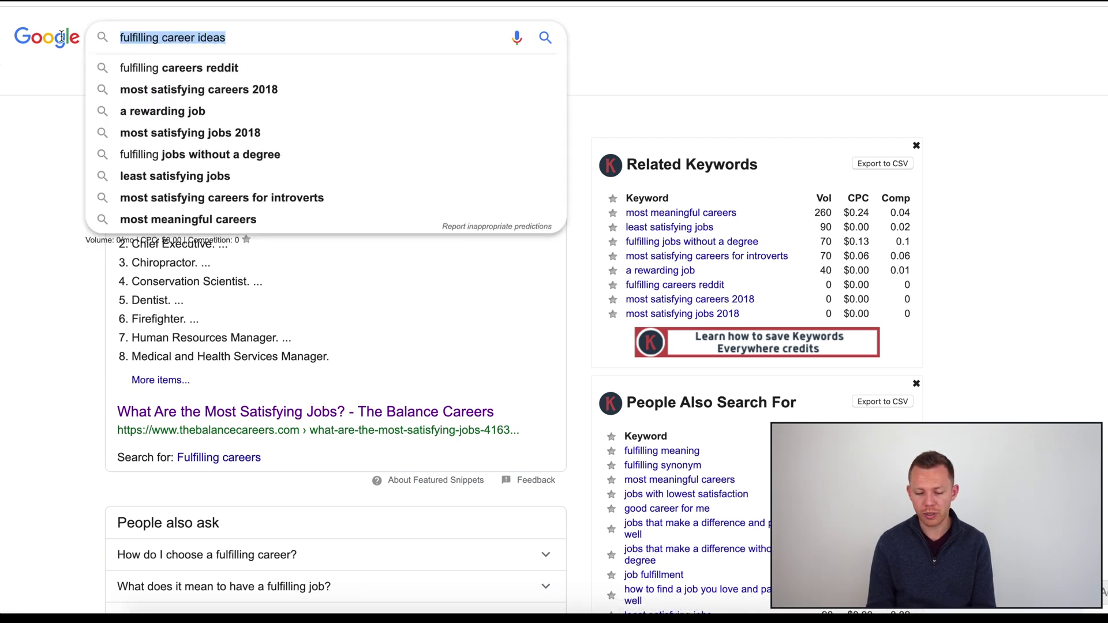
- Search 'most meaningful careers' from the related keywords, then 'most rewarding careers'
scroll(755, 237, down, 3)
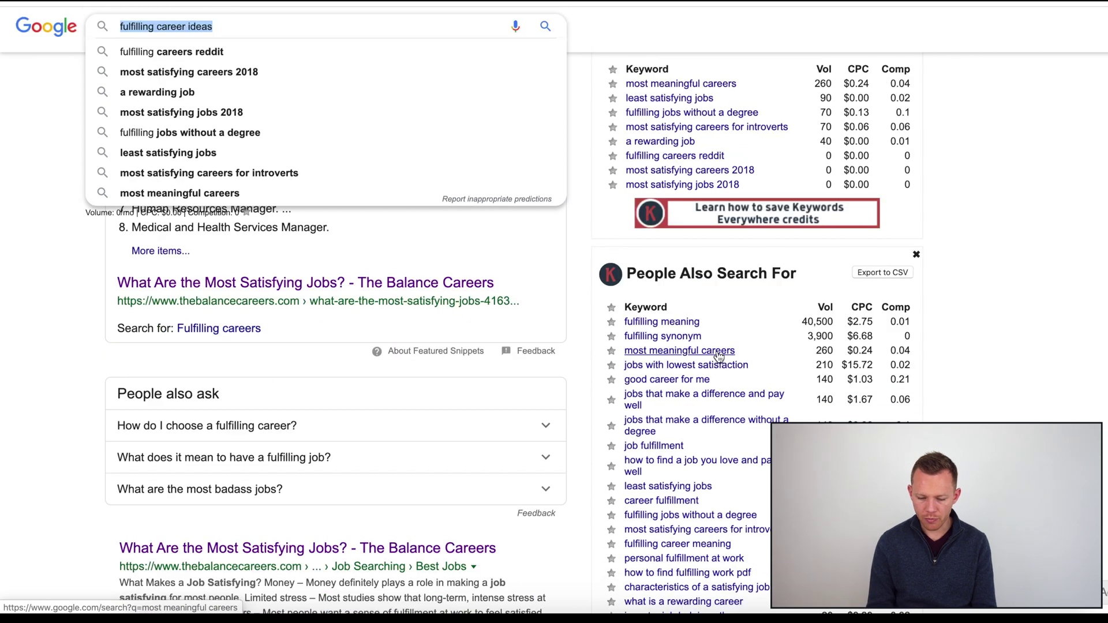
click(717, 353)
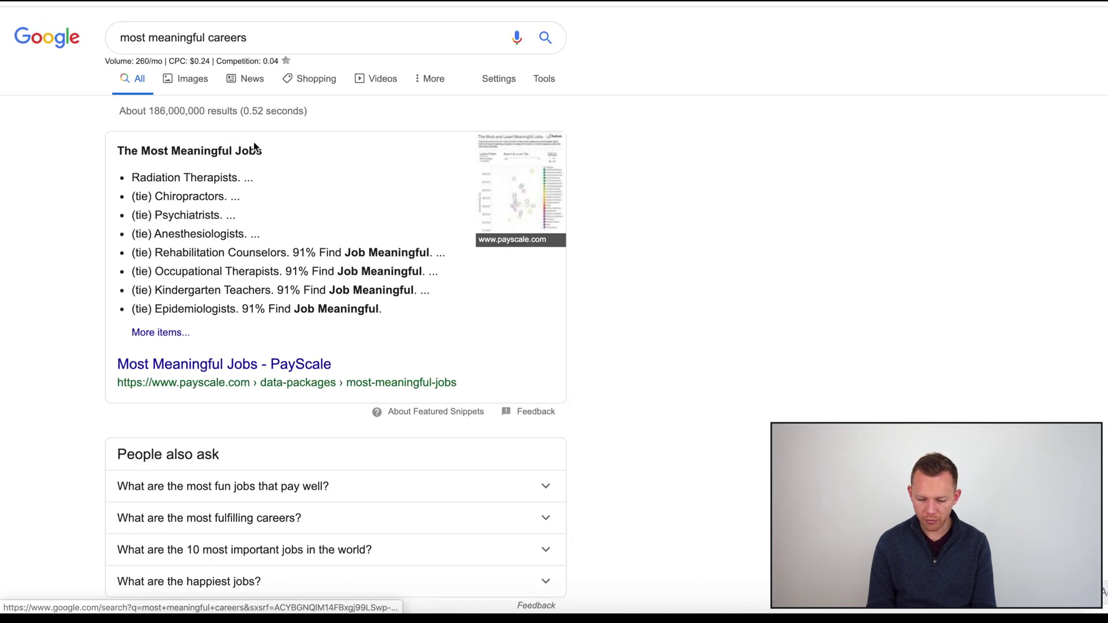
scroll(882, 349, down, 1)
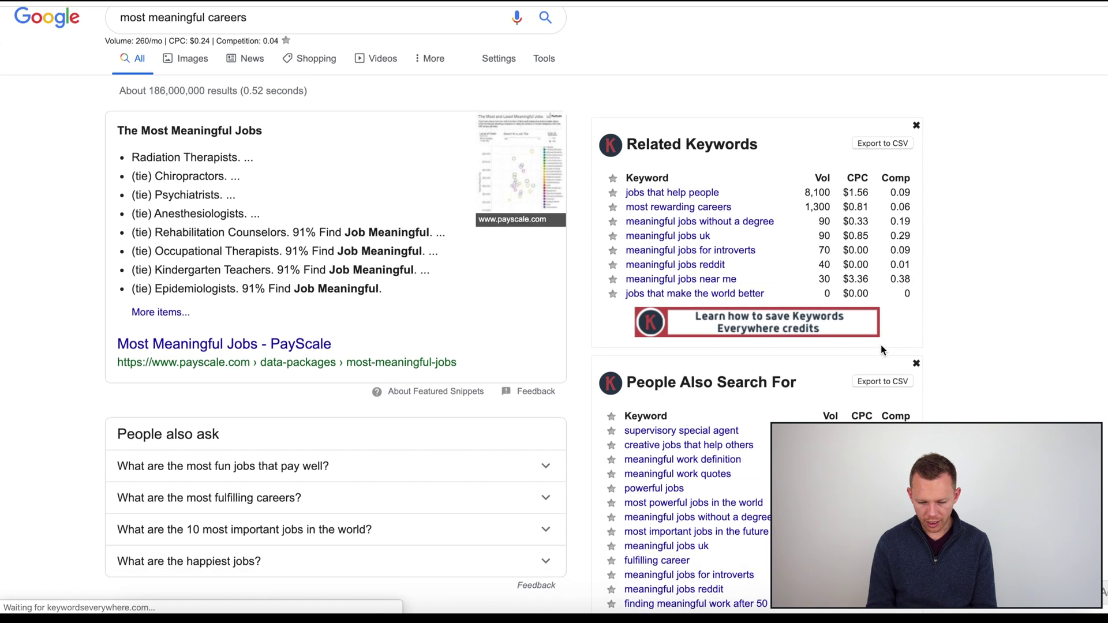
scroll(881, 350, down, 3)
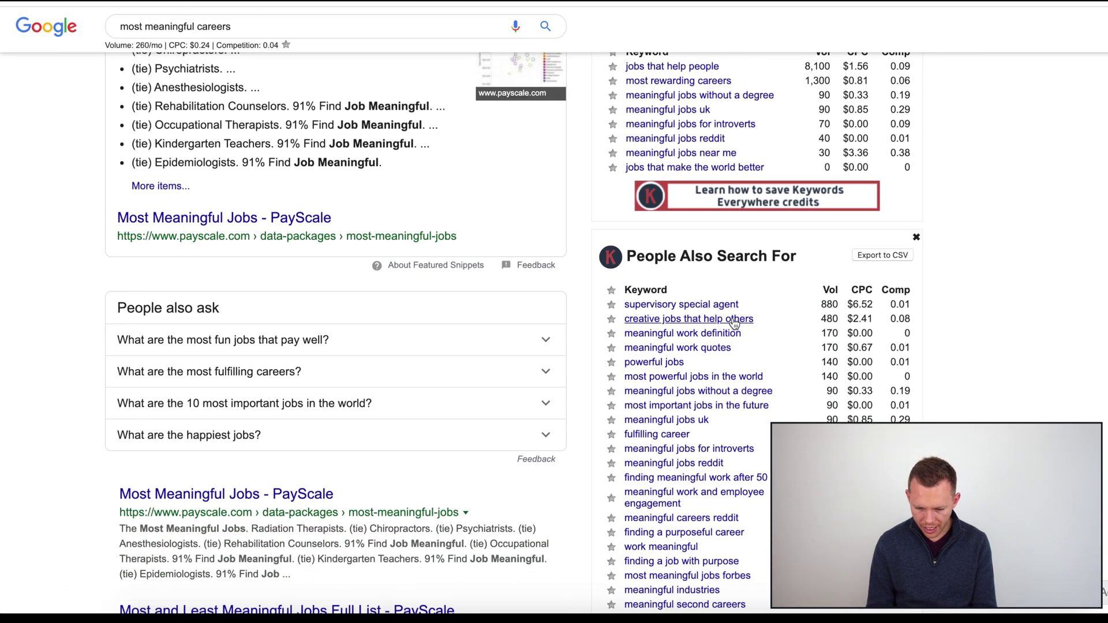
scroll(734, 323, up, 2)
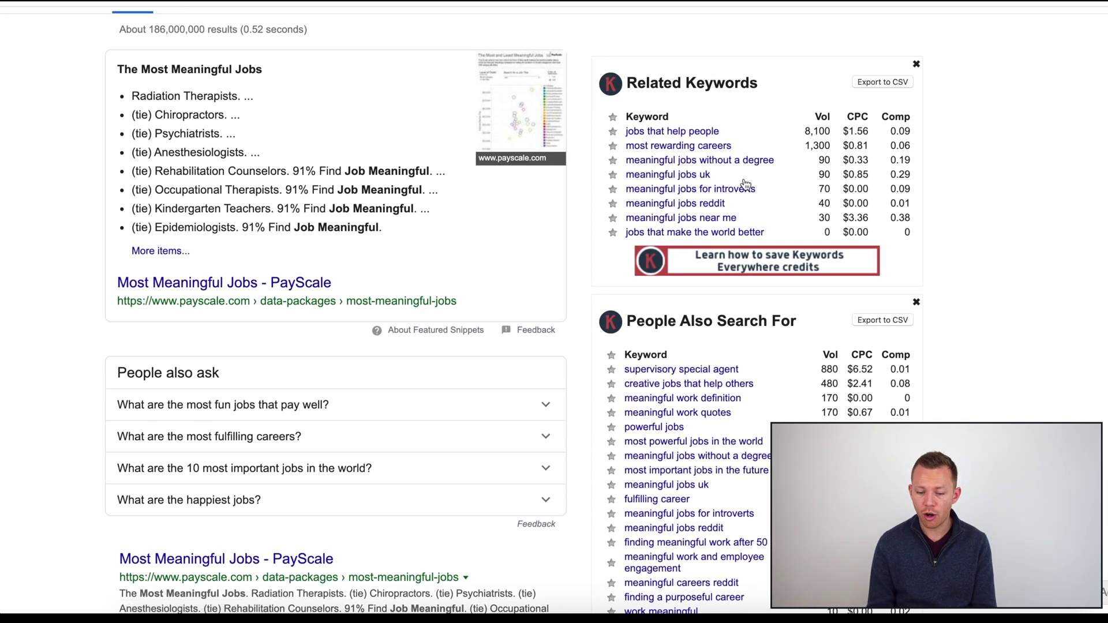
click(690, 146)
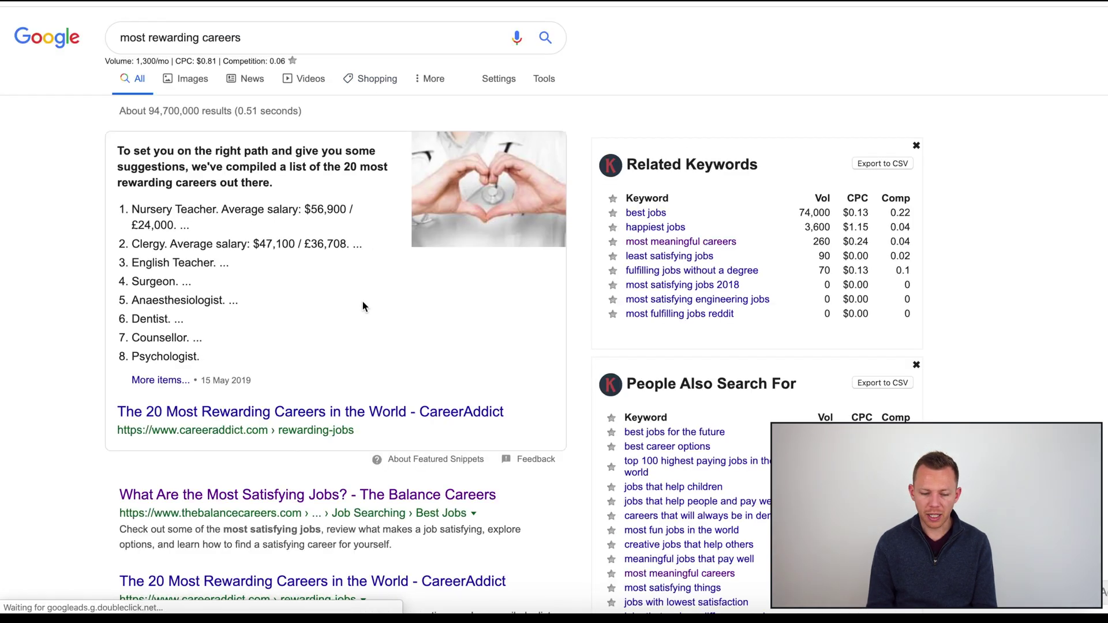
- Review 'most rewarding careers' related keywords, like 'best jobs' at 74,000/mo and 'happiest jobs' at 3,600/mo
scroll(363, 306, down, 2)
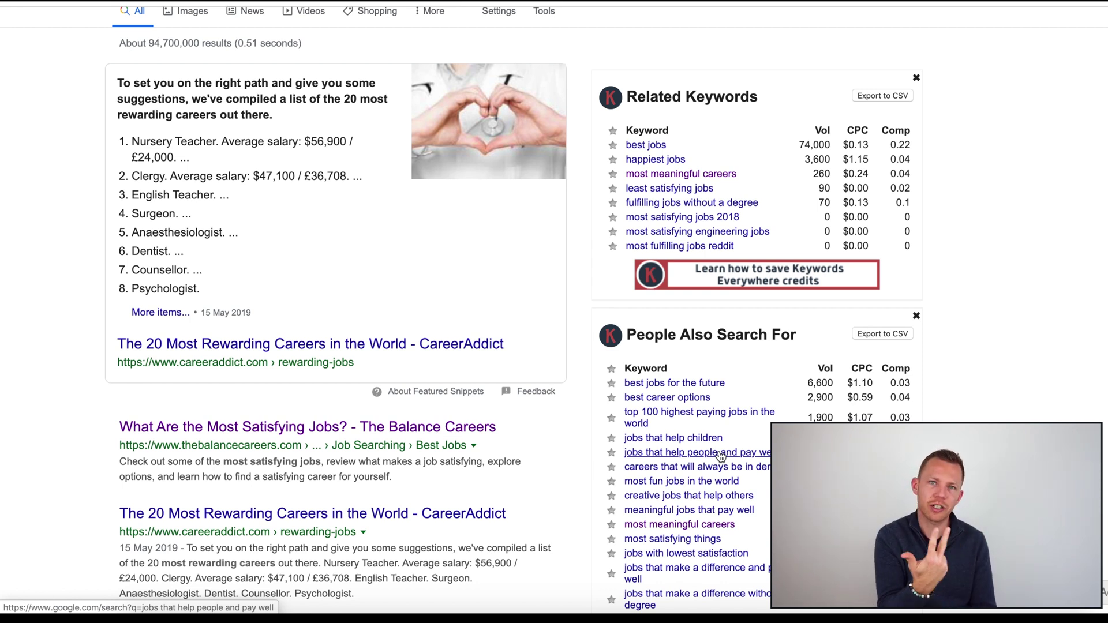
scroll(720, 455, down, 2)
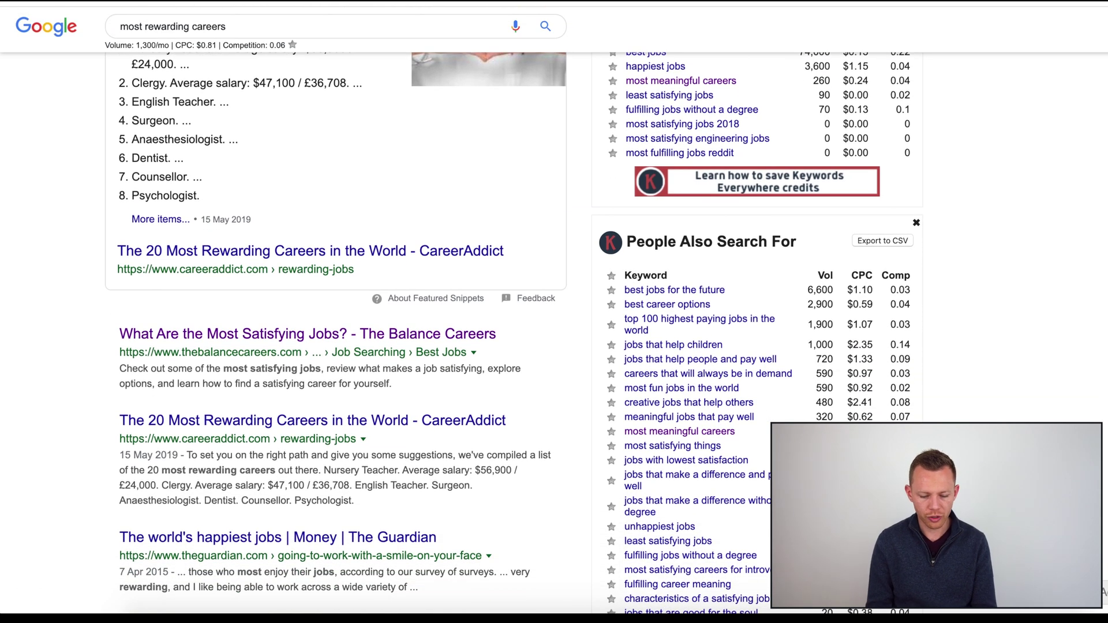
scroll(615, 421, up, 3)
drag(294, 34, 80, 38)
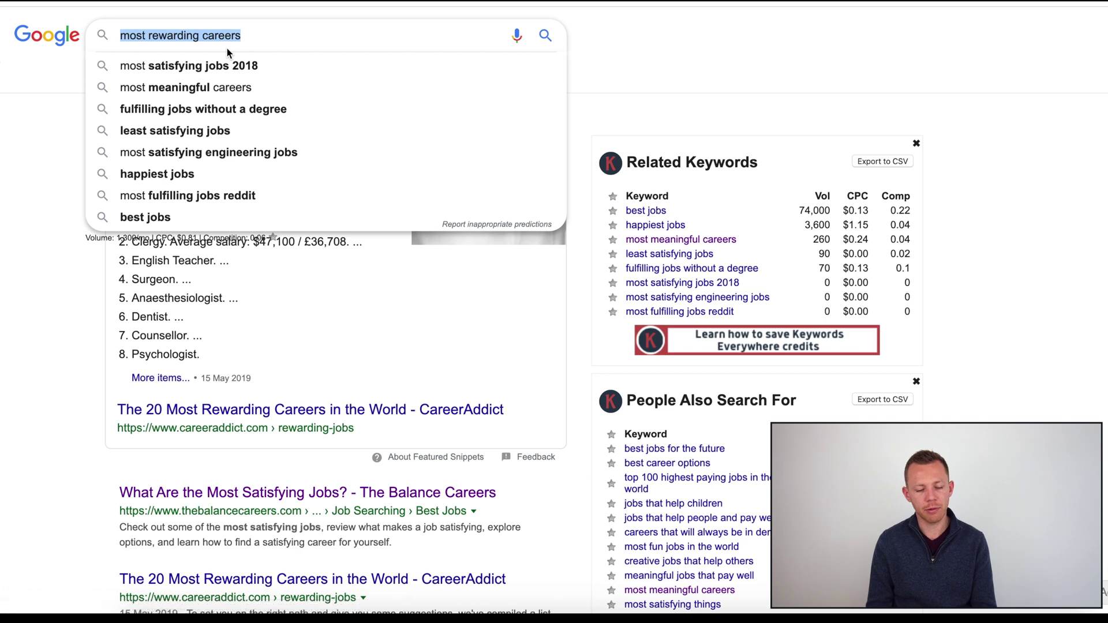
click(93, 317)
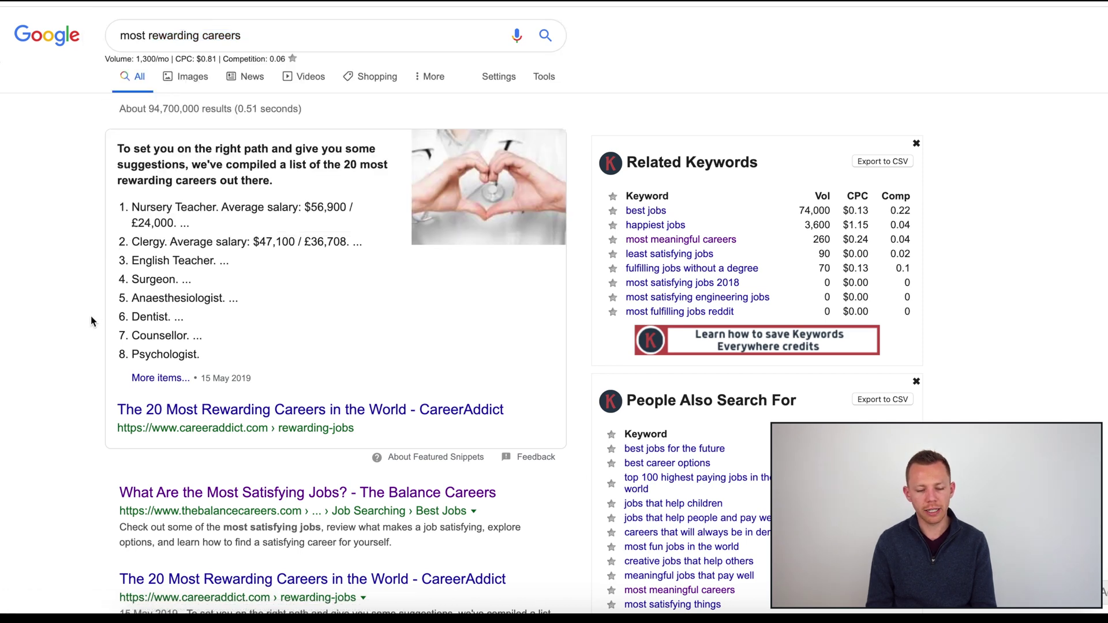
scroll(597, 390, down, 2)
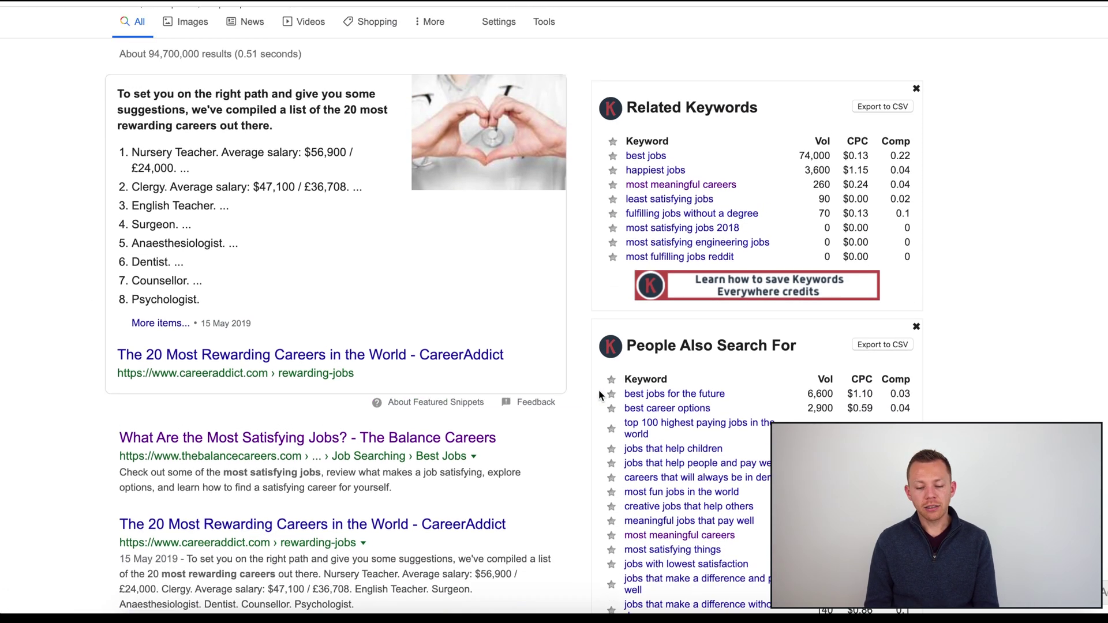
scroll(598, 390, up, 2)
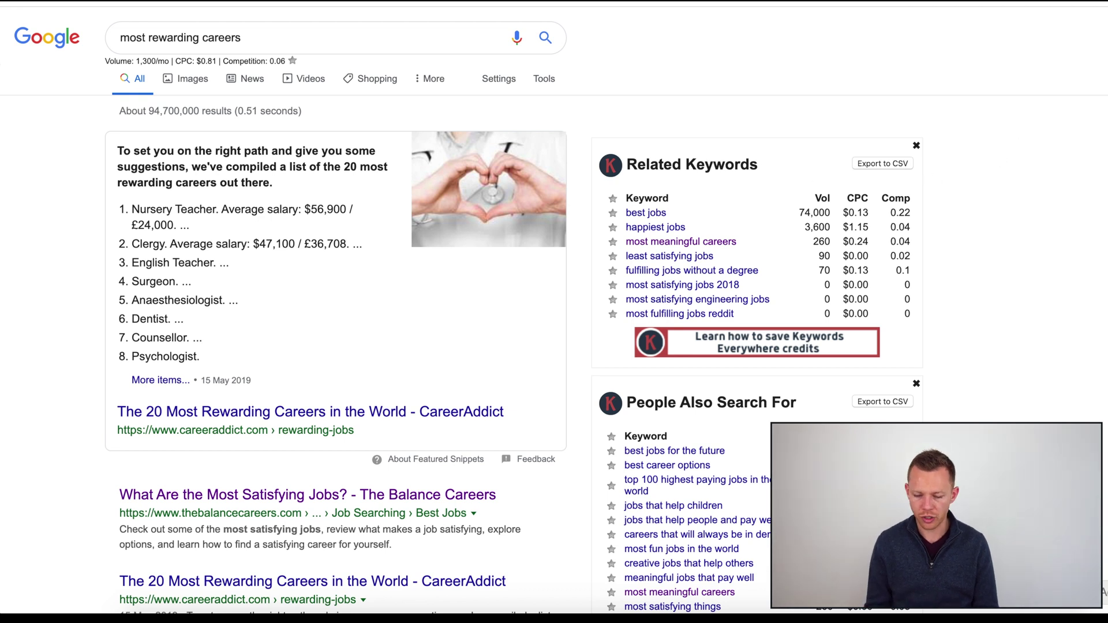
click(1087, 1)
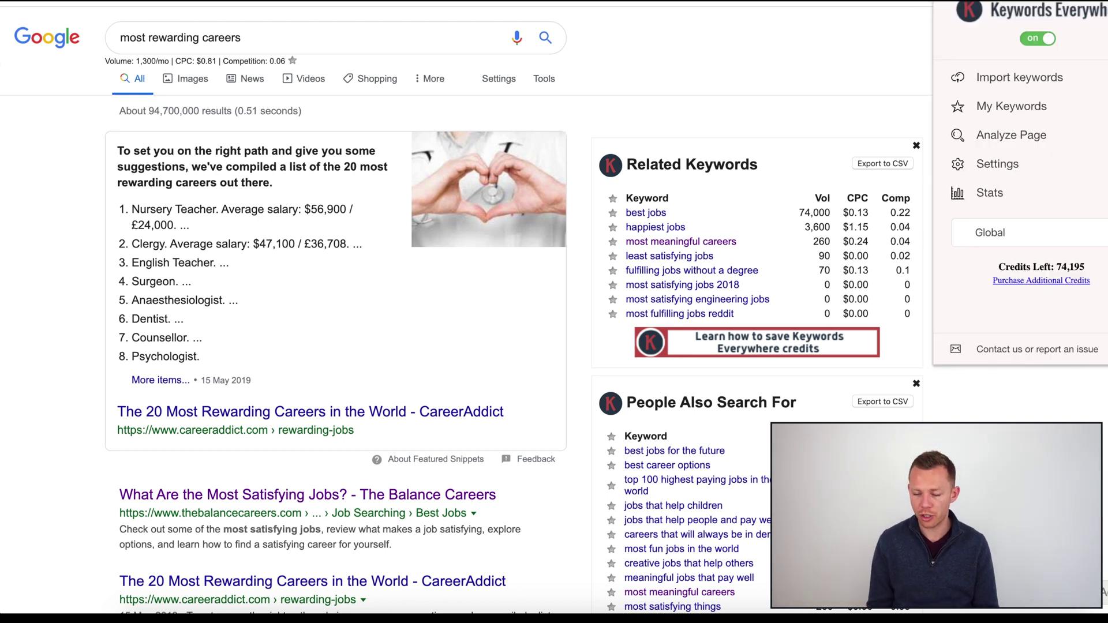
- Highlight the 74,195 credits left figure in the Keywords Everywhere popup, then close it
drag(1092, 271, 1059, 268)
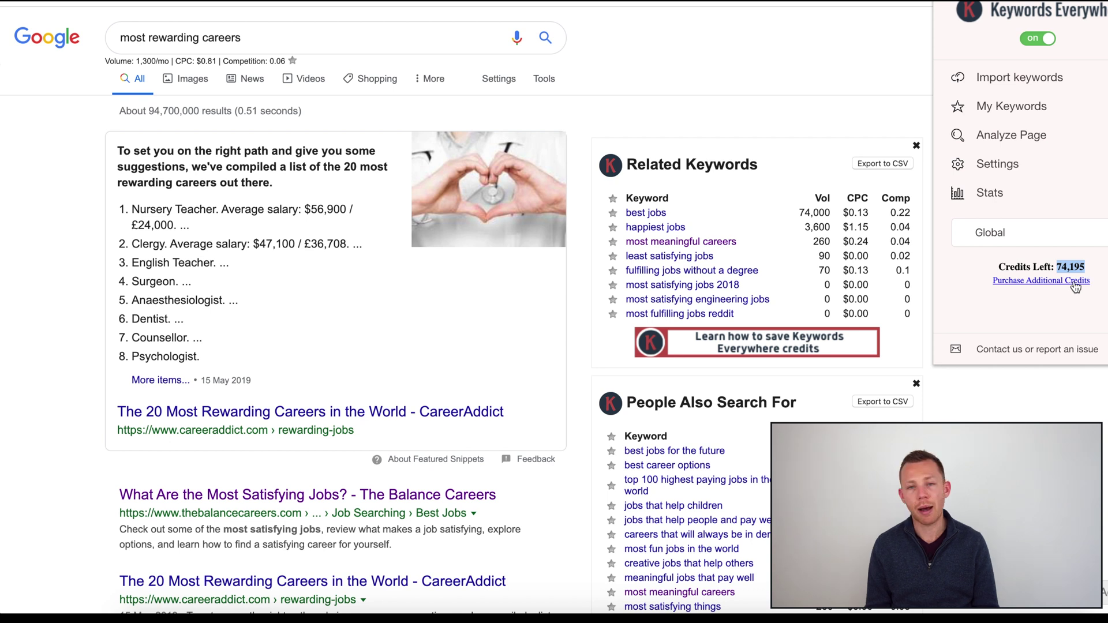
click(1059, 263)
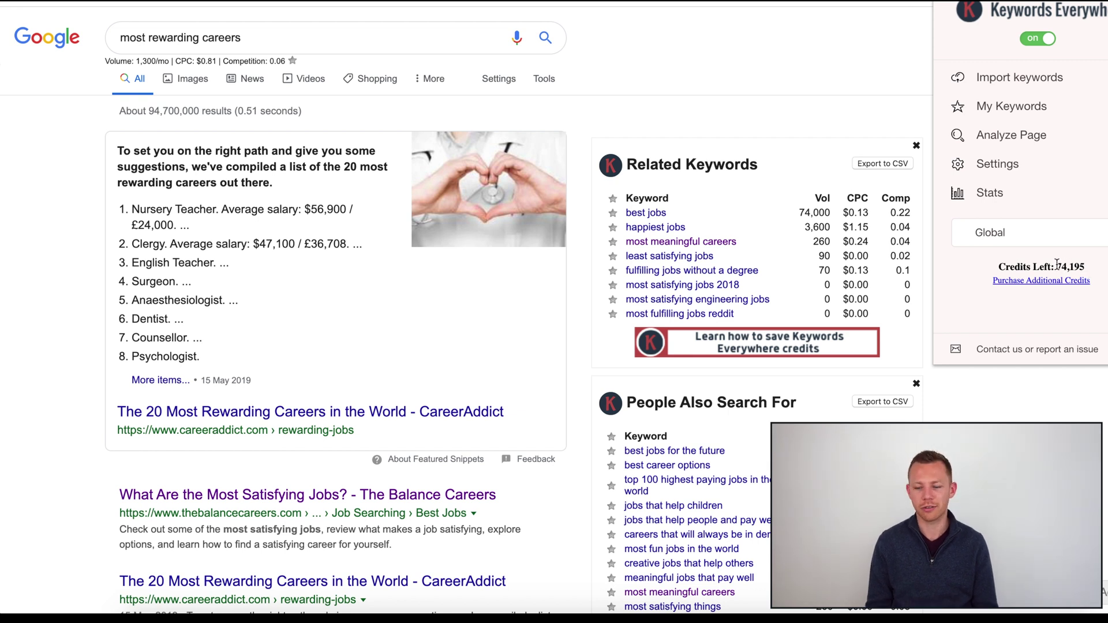
drag(1058, 263, 1100, 268)
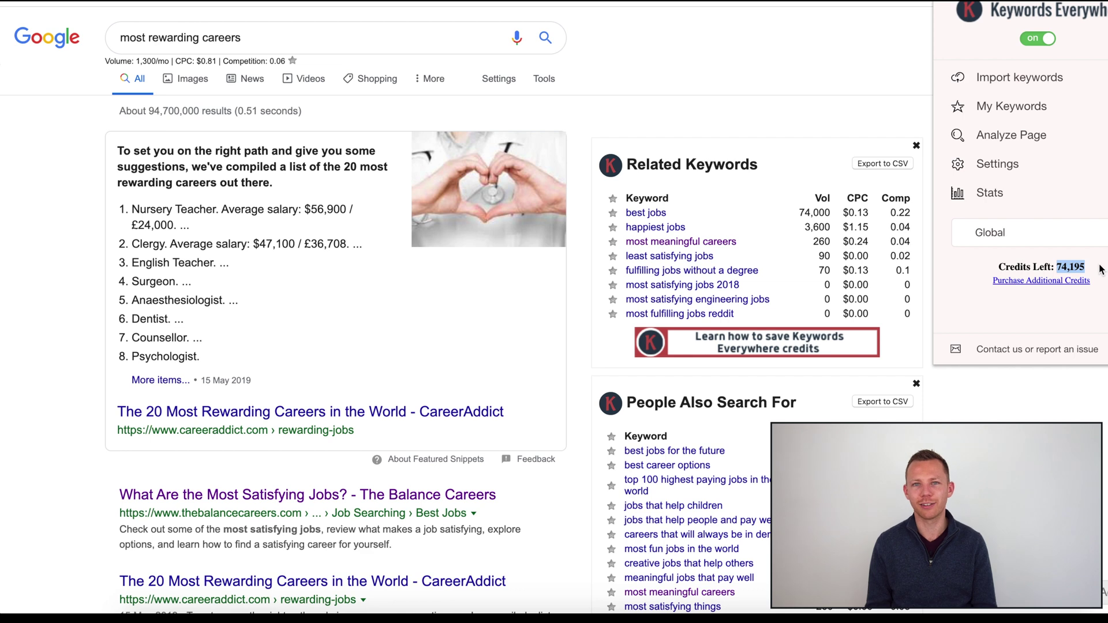
click(1064, 376)
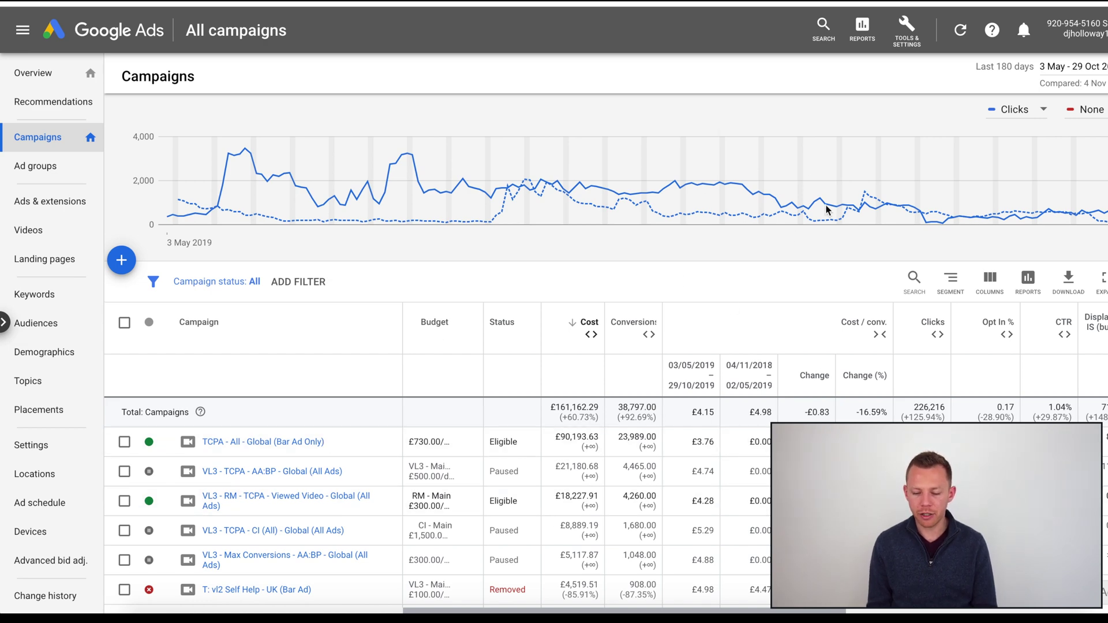
- Open the Keyword Planner from Google Ads tools, then select the 'most rewarding careers' search phrase
click(910, 36)
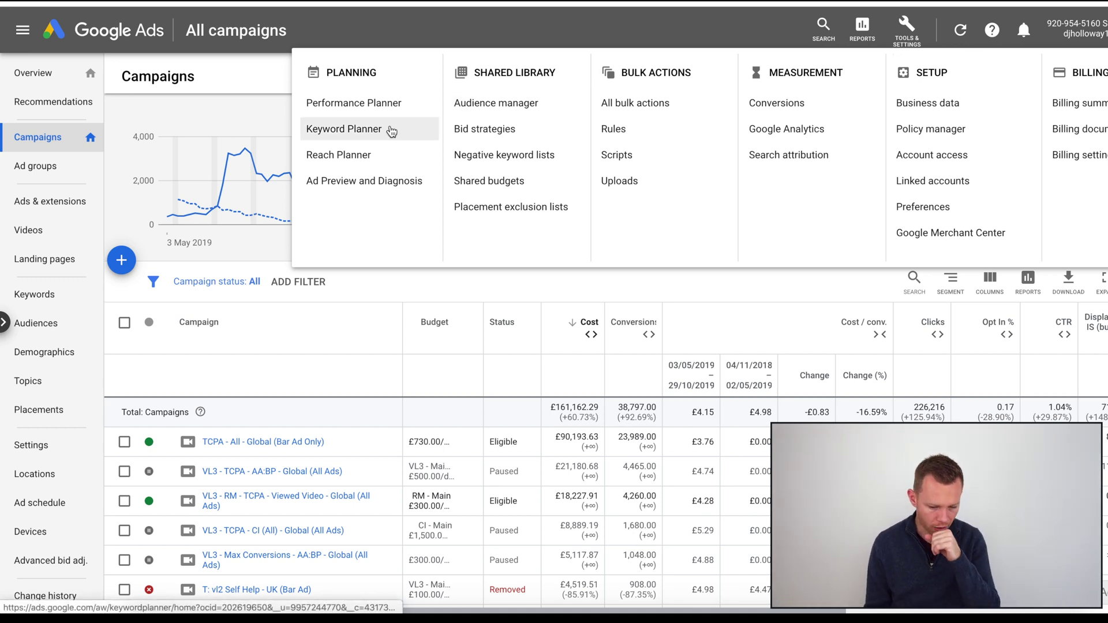
click(323, 129)
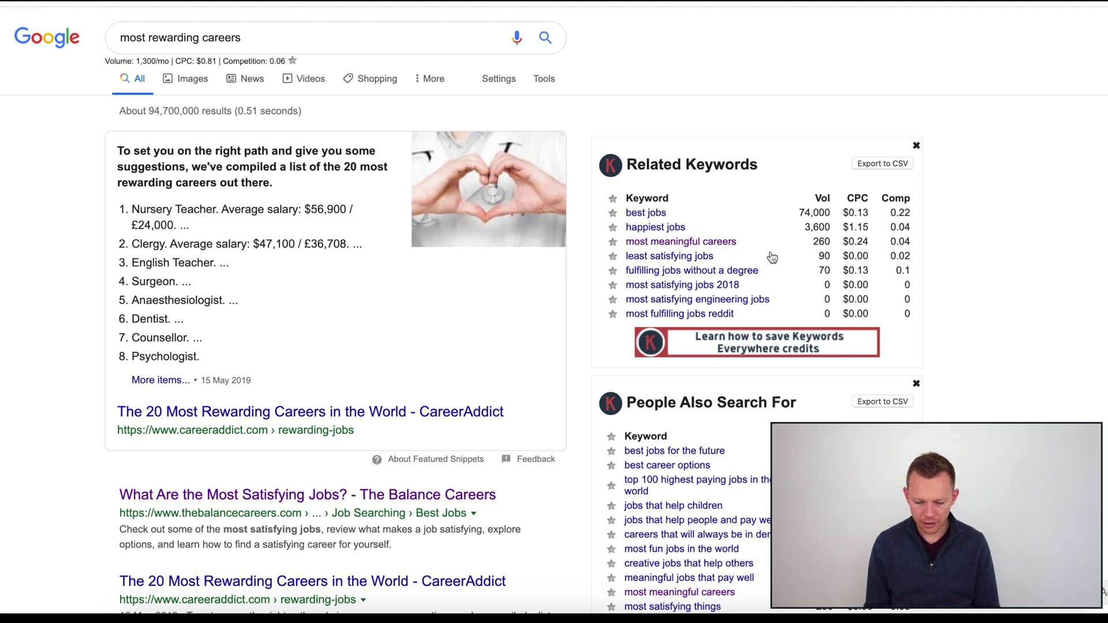
drag(750, 242, 633, 242)
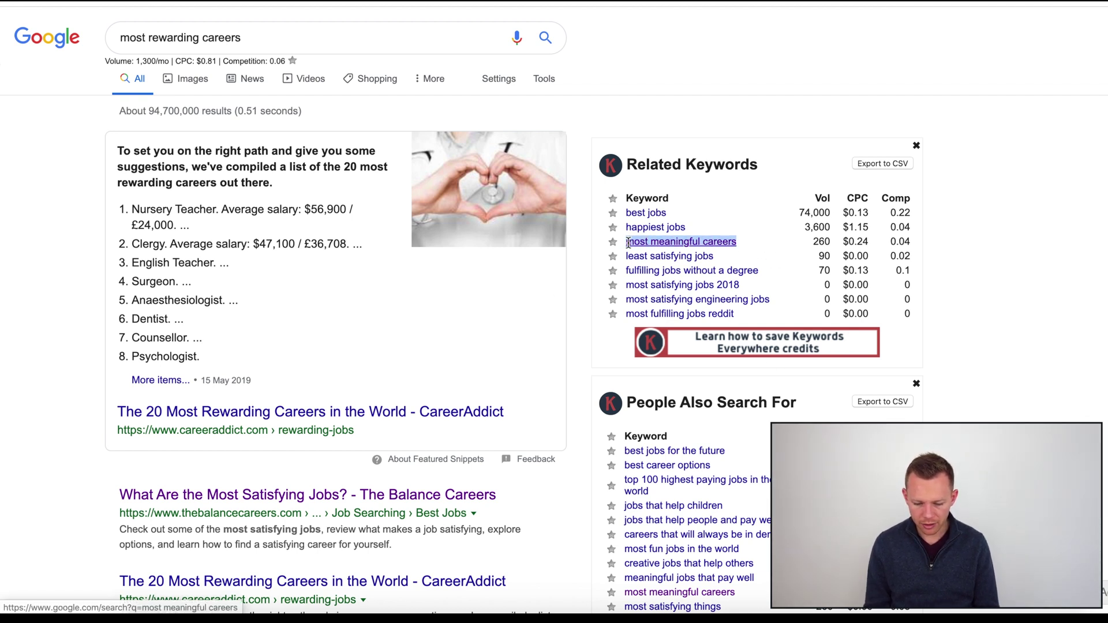
triple_click(272, 37)
key(ctrl+c)
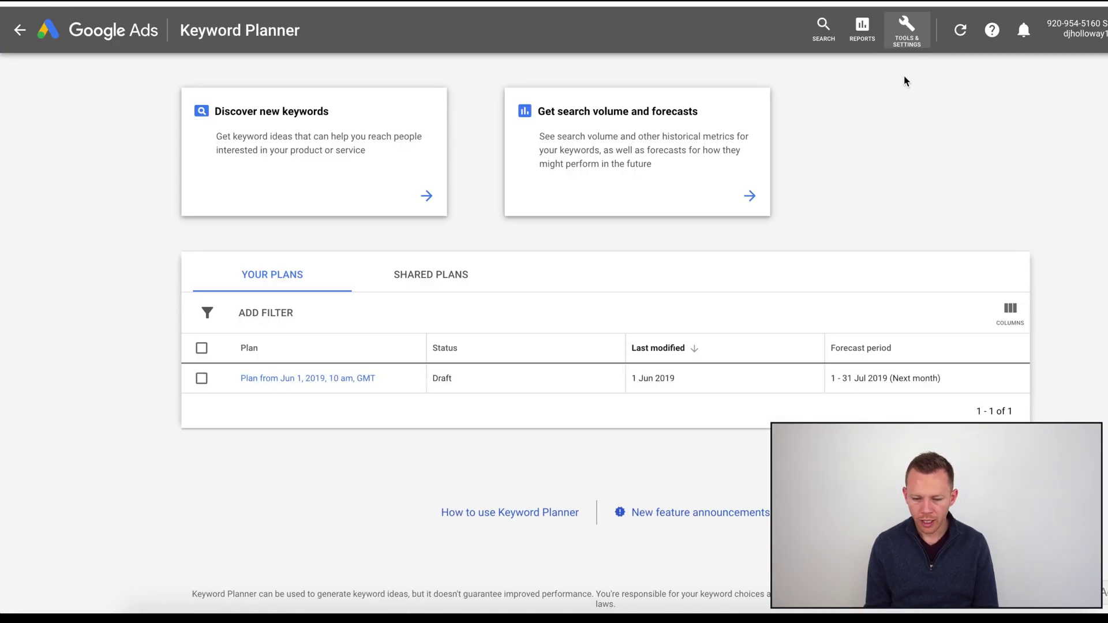
- Get Keyword Planner ideas for the seed keyword 'most rewarding careers'
click(331, 141)
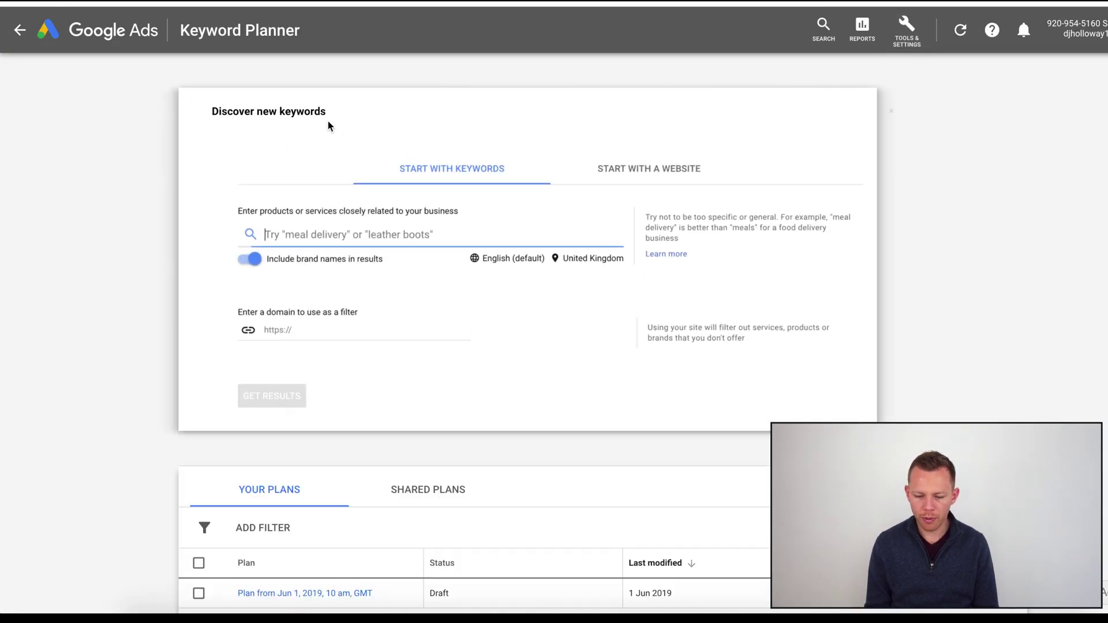
key(ctrl+v)
click(245, 411)
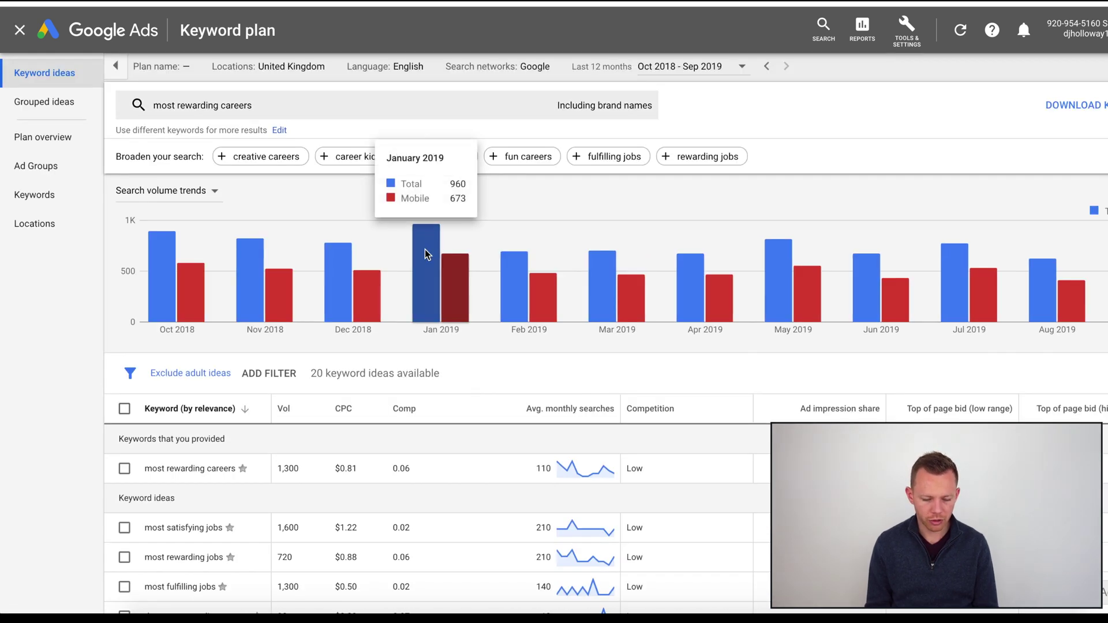
- Add 'most fulfilling jobs' from the ideas list as a second seed keyword
scroll(213, 408, down, 3)
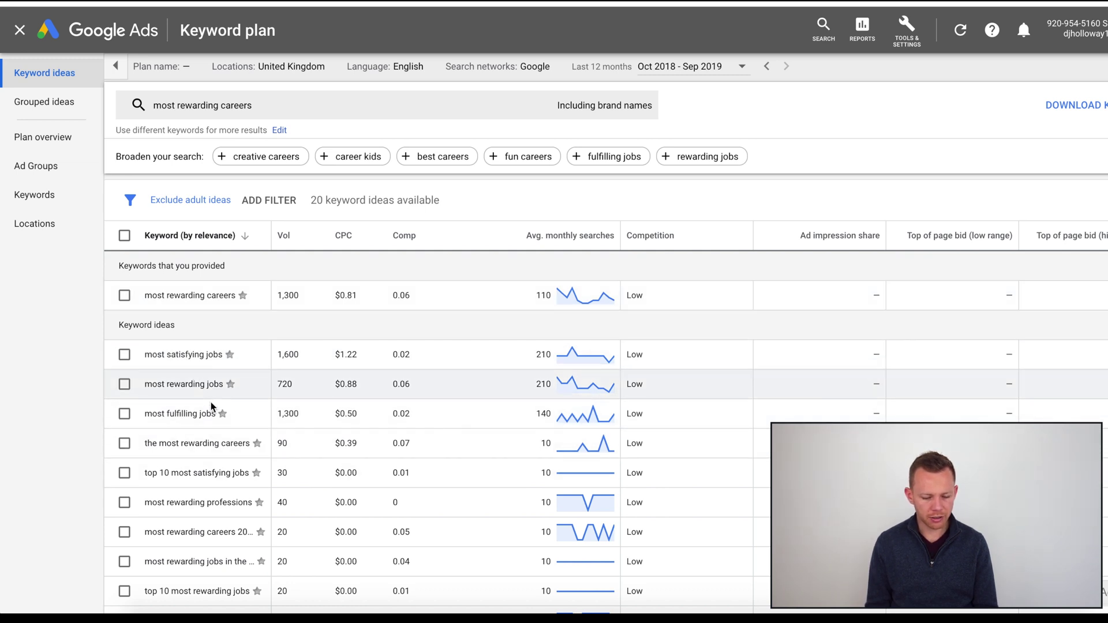
triple_click(198, 410)
key(ctrl+c)
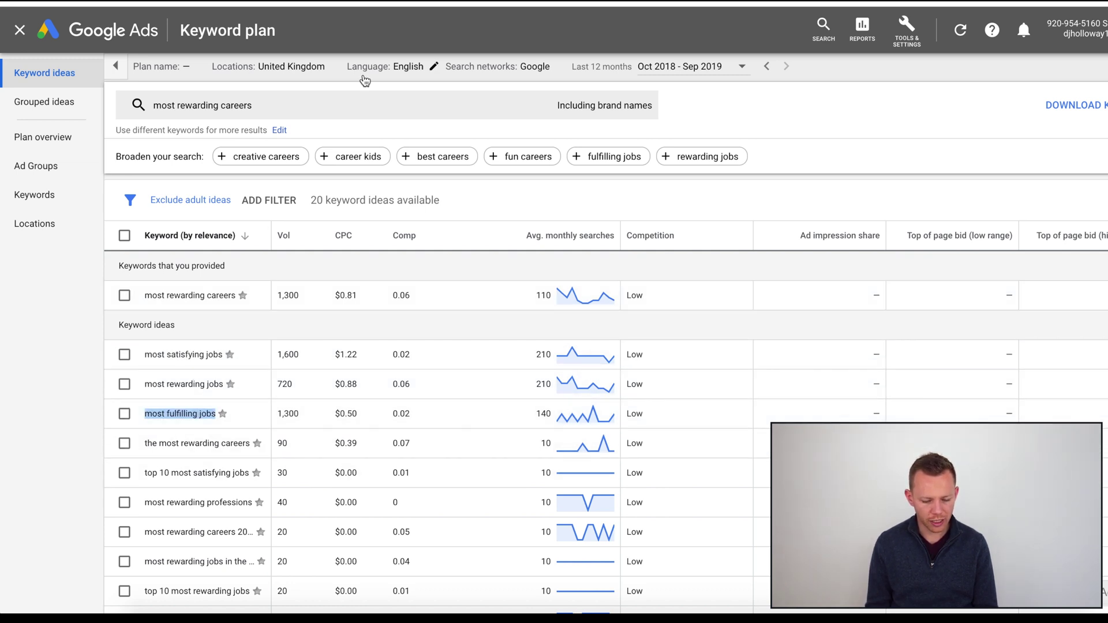
click(346, 103)
click(339, 172)
key(ctrl+v)
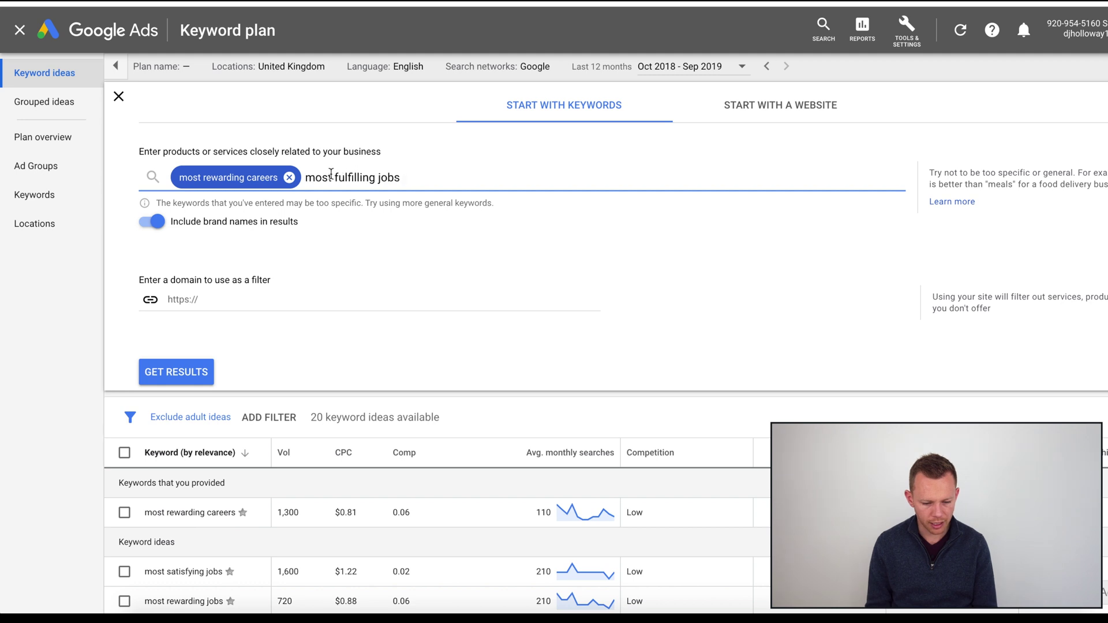
key(Return)
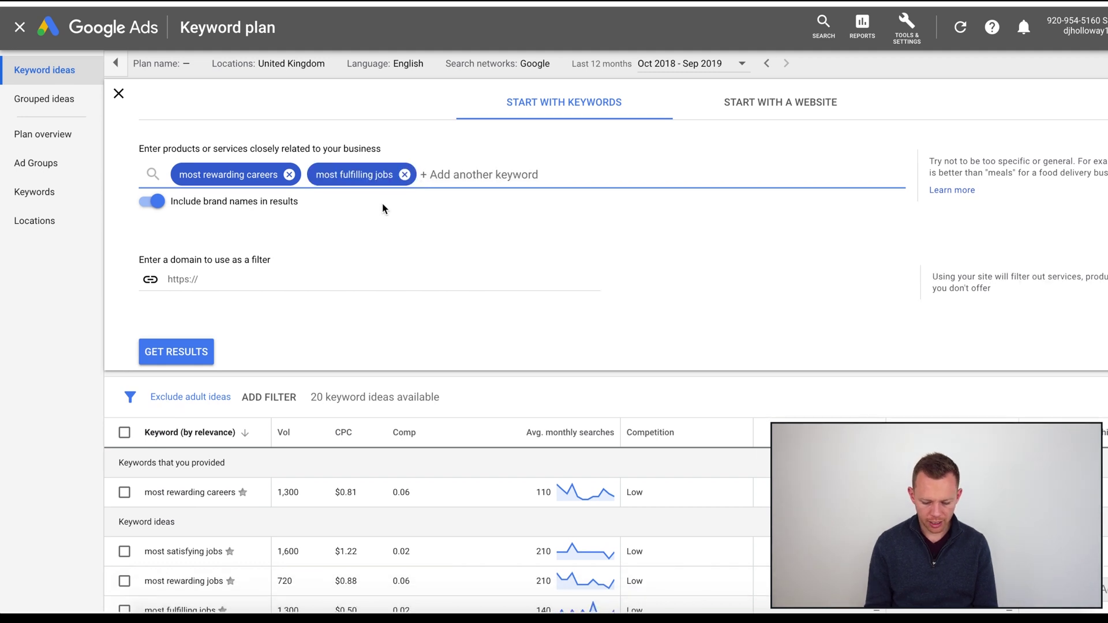
- Add 'most satisfying jobs' as a third seed and fetch ideas for all three
scroll(267, 517, down, 1)
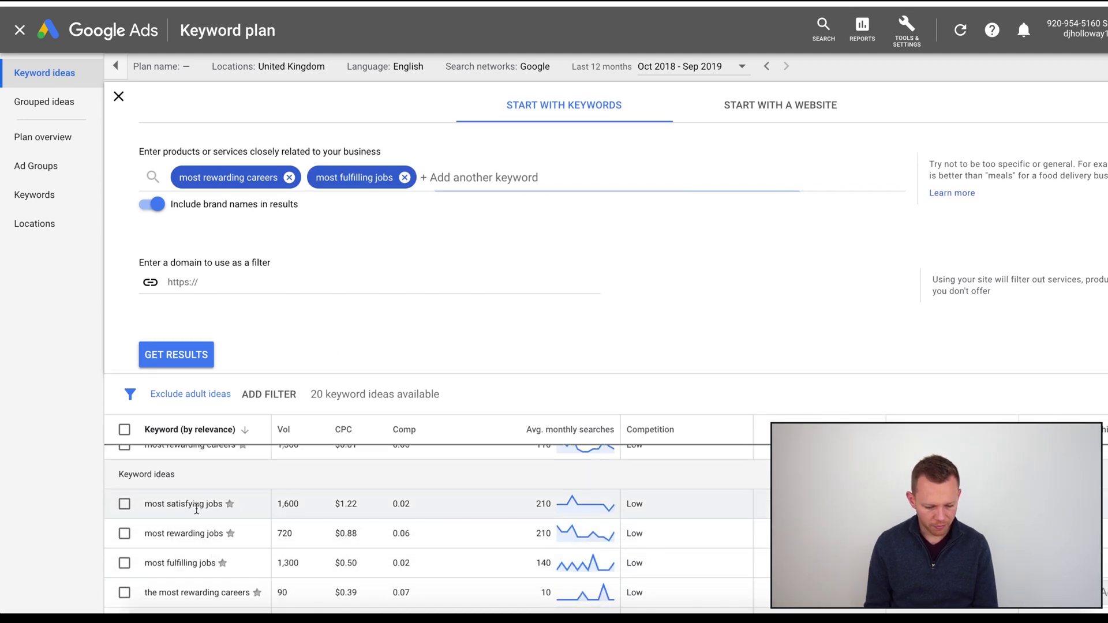
triple_click(196, 503)
key(ctrl+c)
click(457, 180)
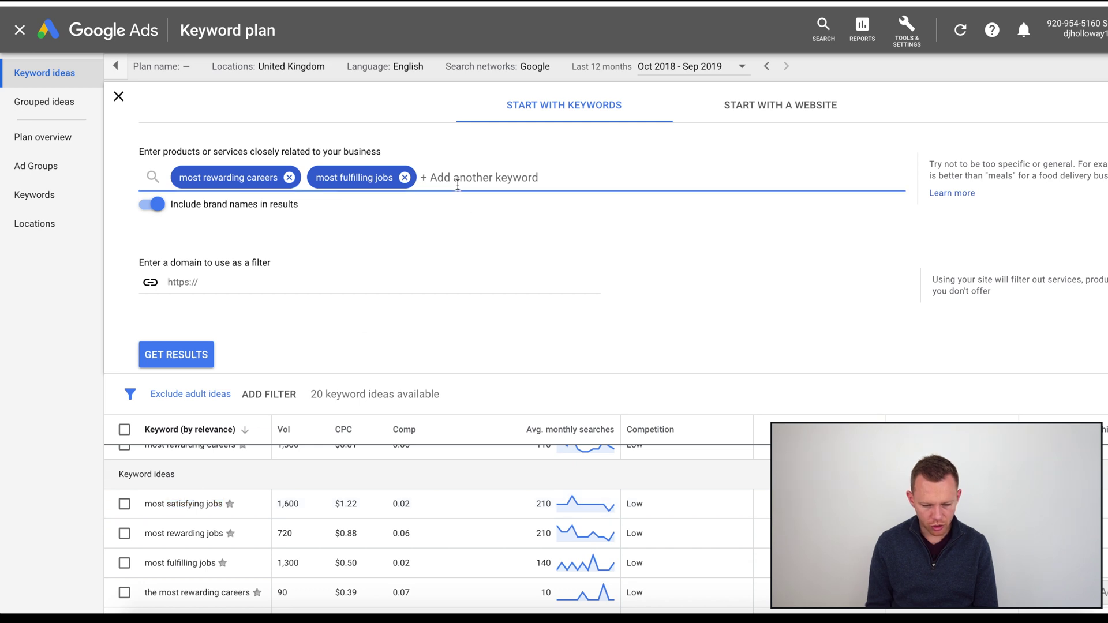
key(ctrl+v)
key(Return)
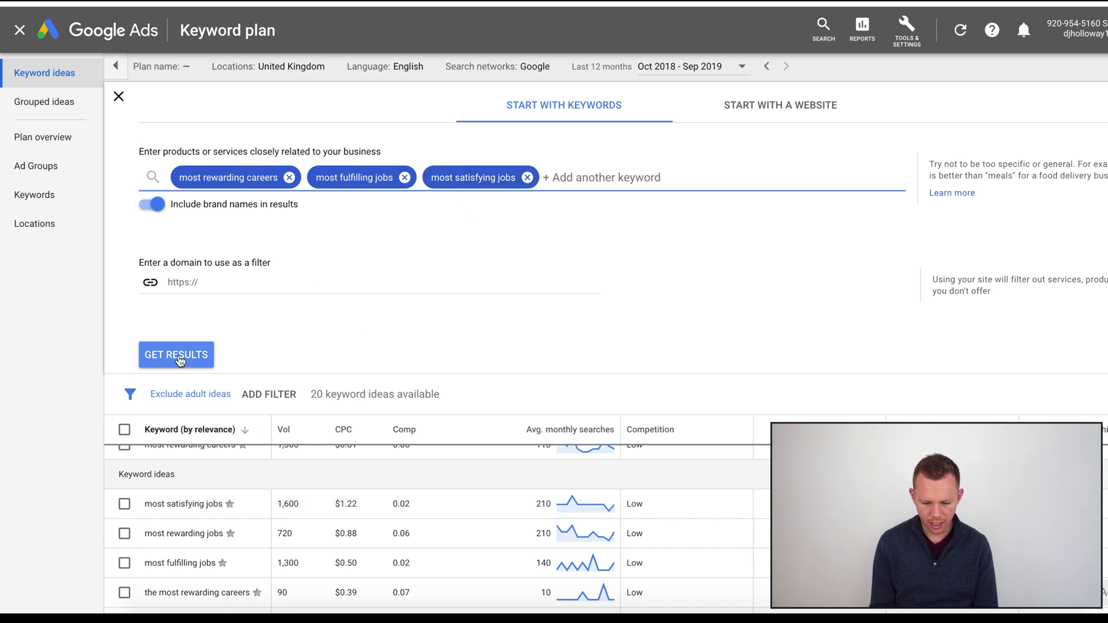
click(176, 354)
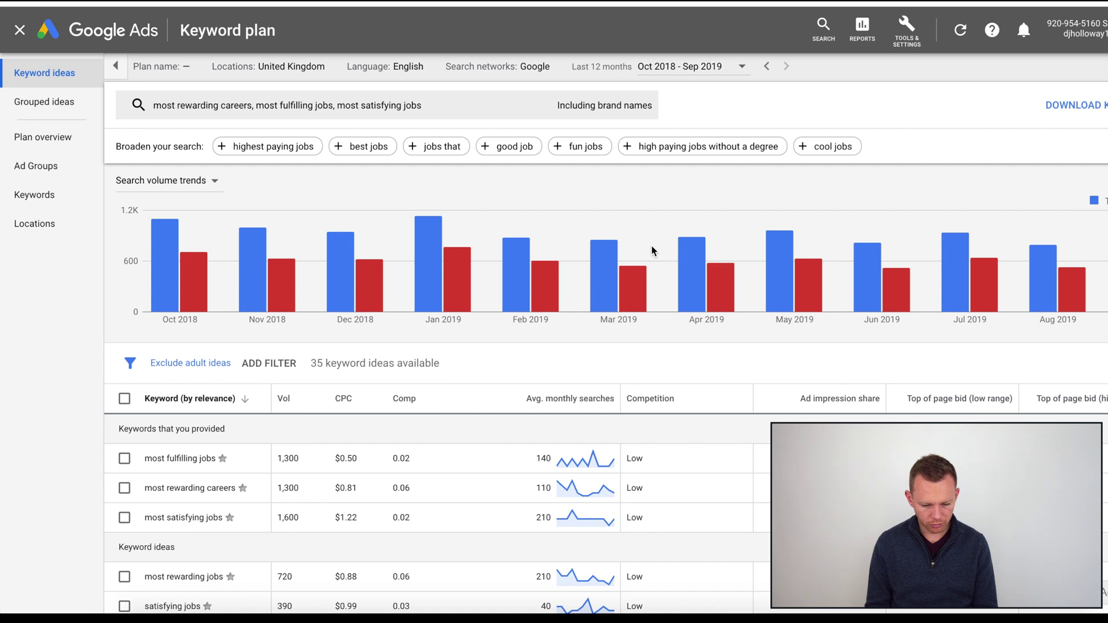
- Add 'most satisfying careers' from the ideas table as a fourth seed keyword and review the list
scroll(652, 250, down, 5)
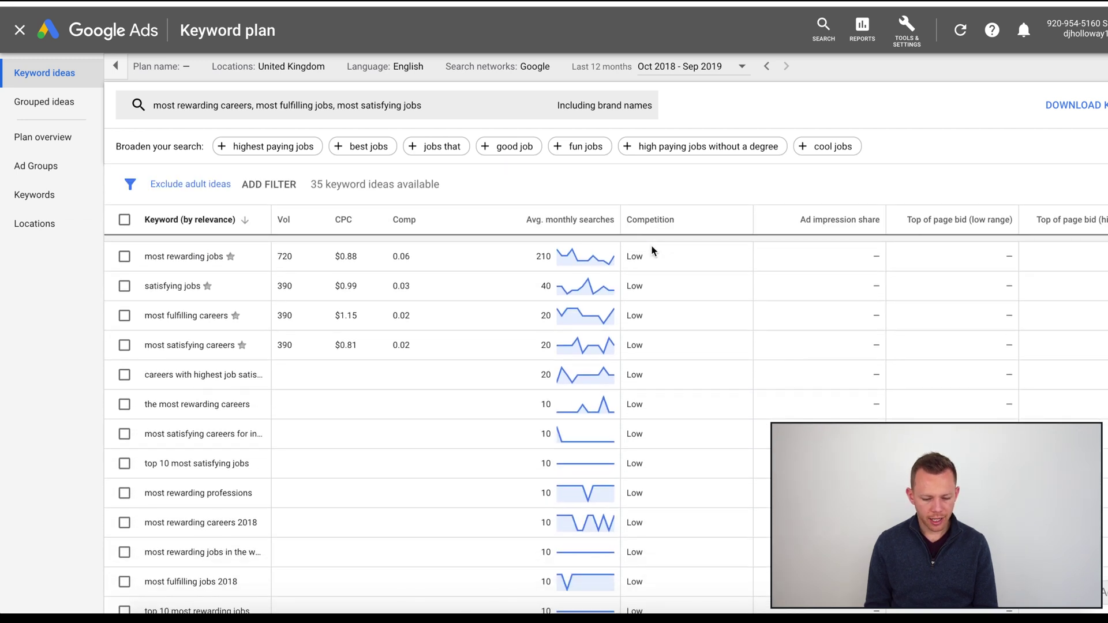
scroll(219, 444, down, 1)
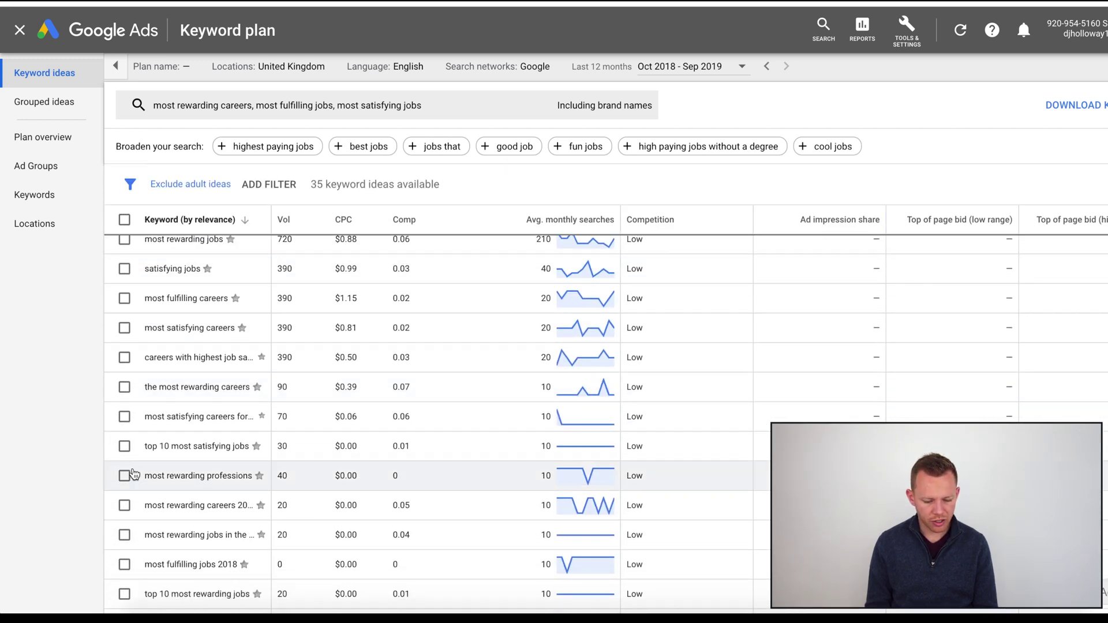
triple_click(177, 328)
key(ctrl+c)
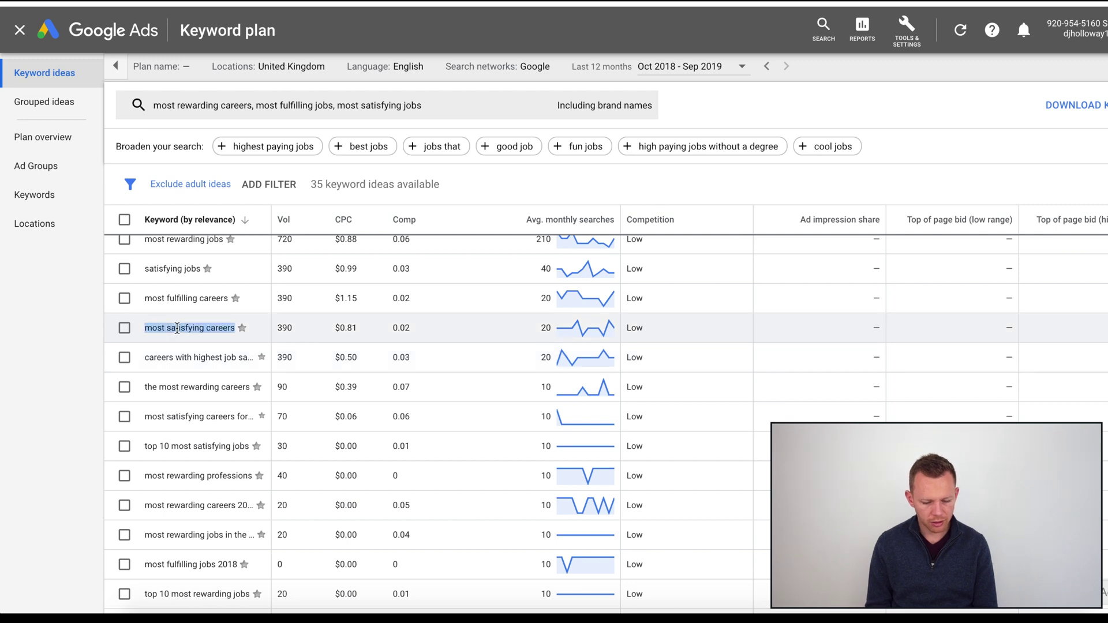
click(449, 105)
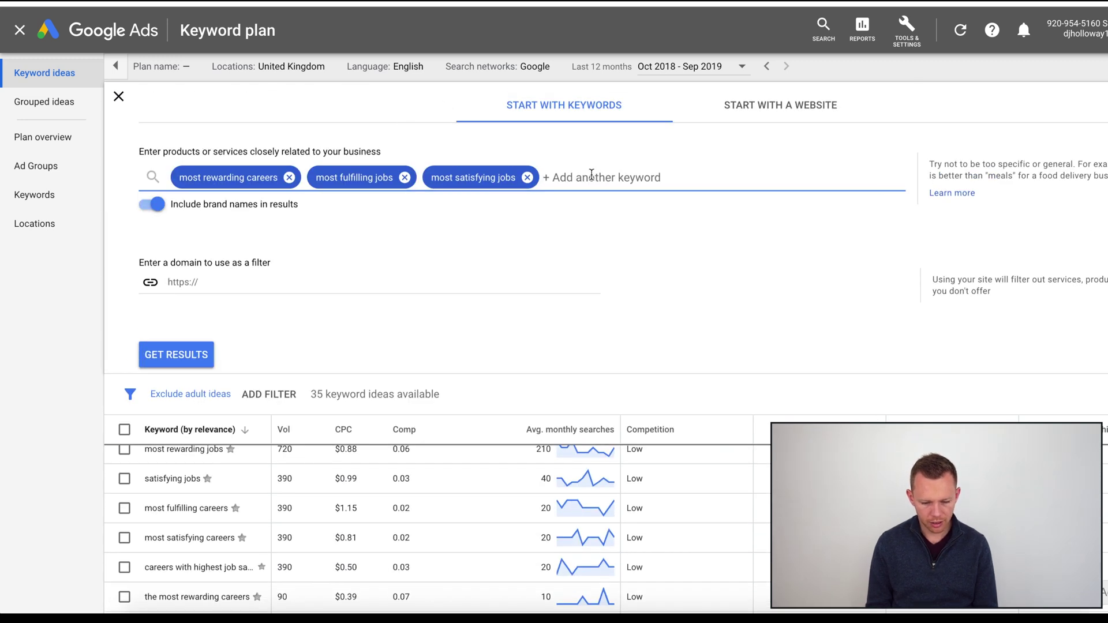
click(592, 175)
key(ctrl+v)
key(Return)
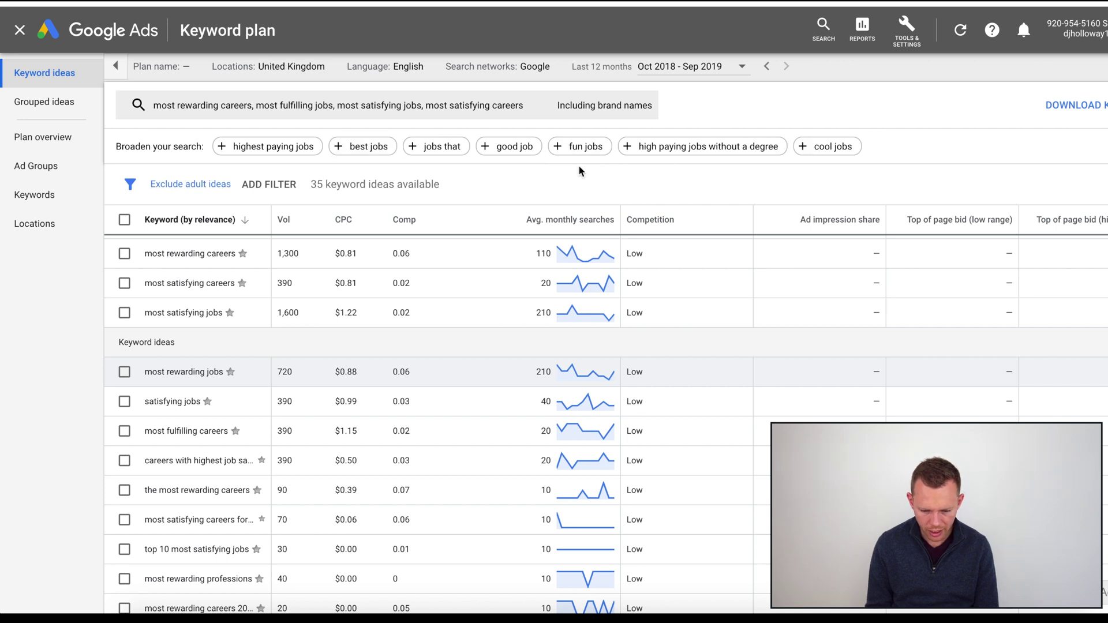
scroll(513, 355, down, 1)
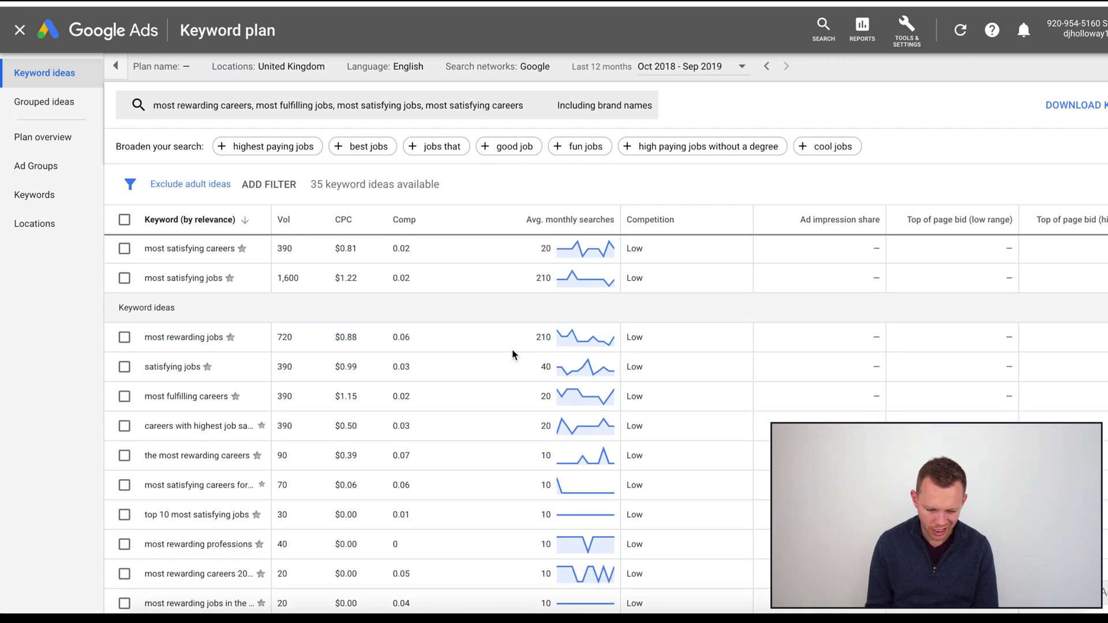
scroll(513, 354, up, 3)
scroll(352, 425, down, 10)
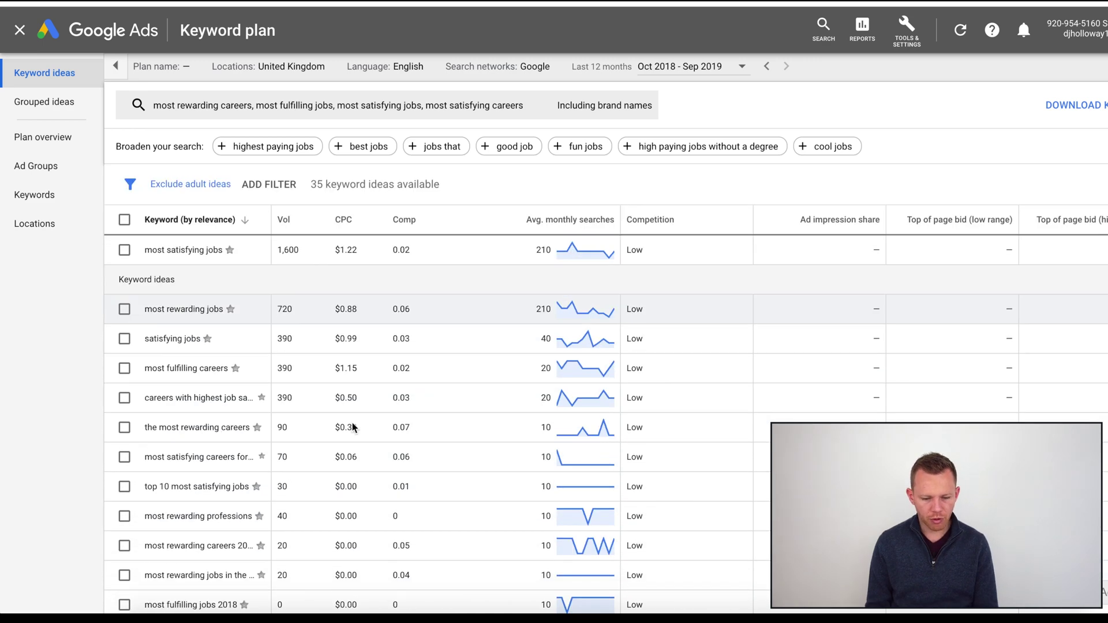
scroll(354, 427, up, 6)
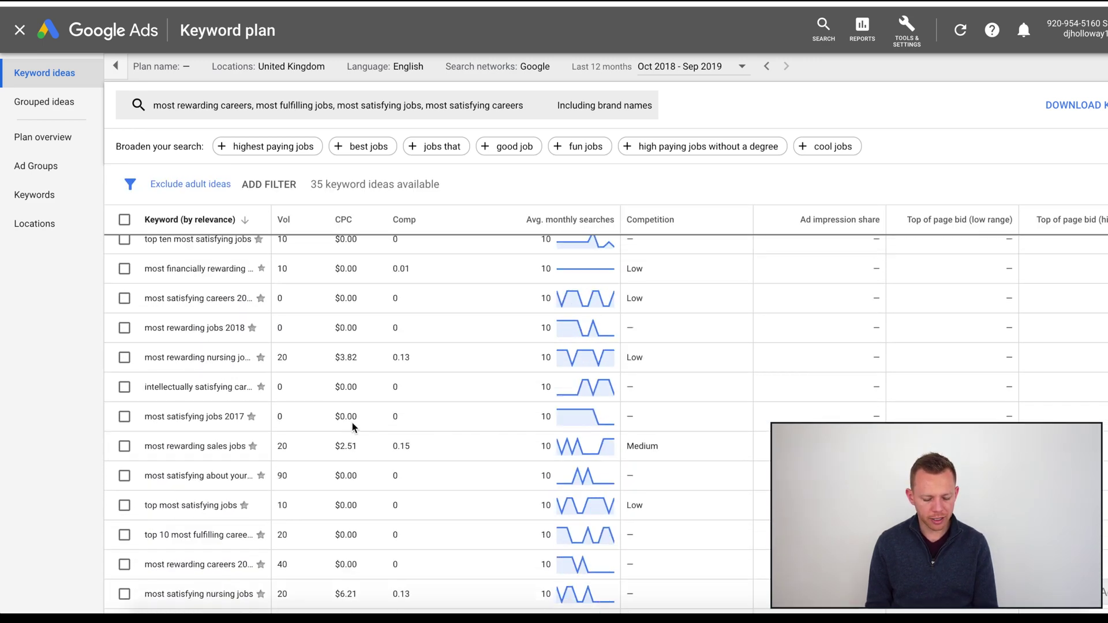
scroll(260, 413, up, 8)
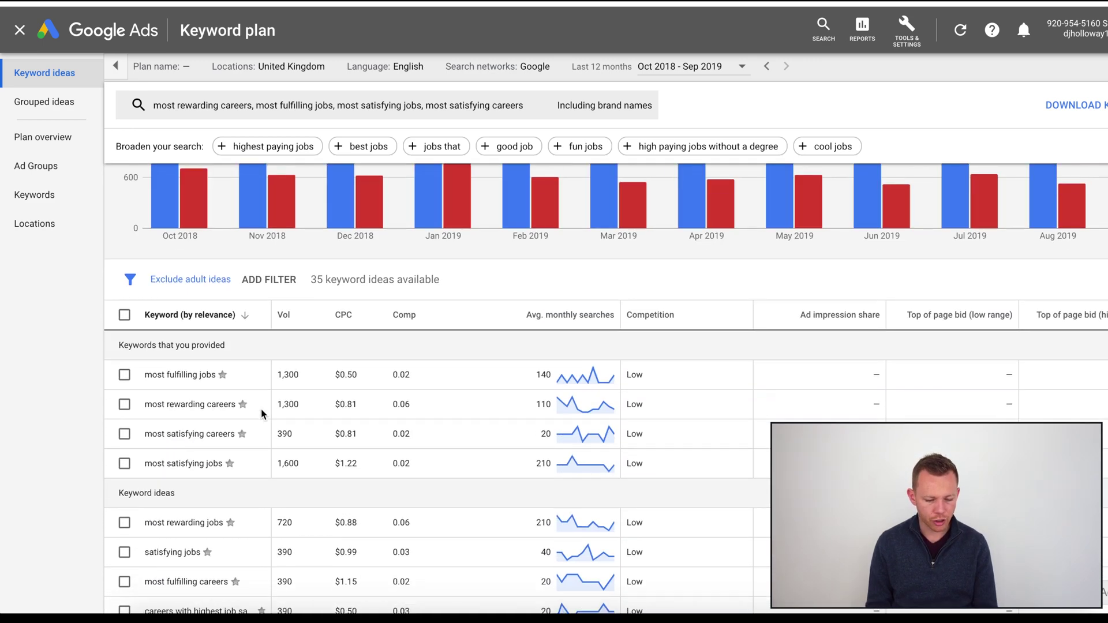
scroll(260, 413, down, 2)
- Add 'most rewarding jobs' as a fifth seed keyword and refresh the ideas
triple_click(191, 439)
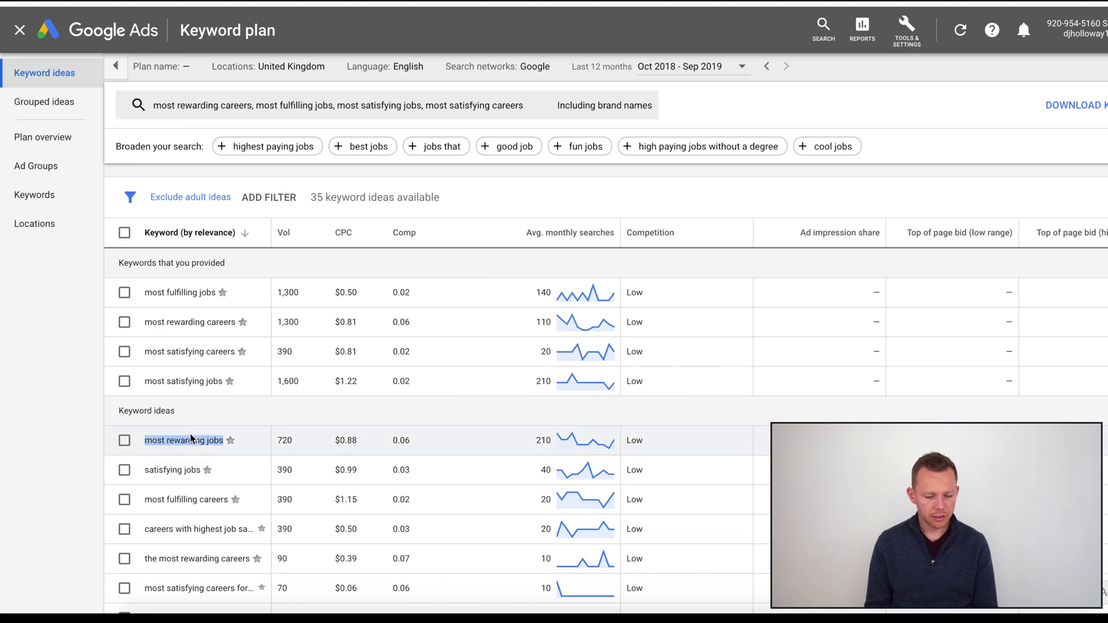
key(ctrl+c)
click(503, 108)
click(721, 178)
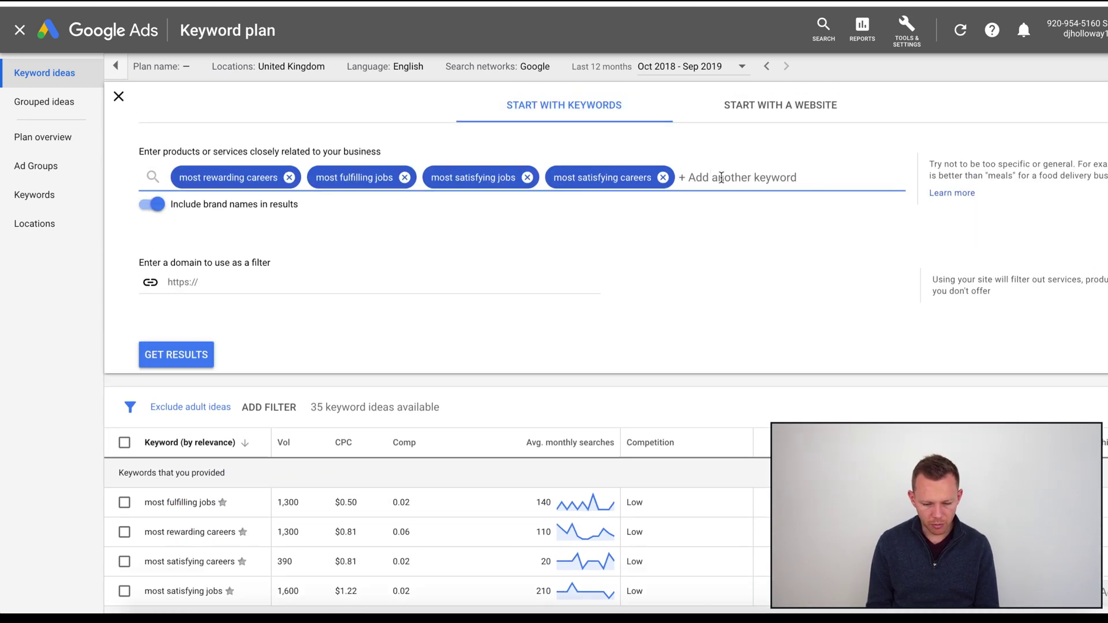
key(ctrl+v)
key(Return)
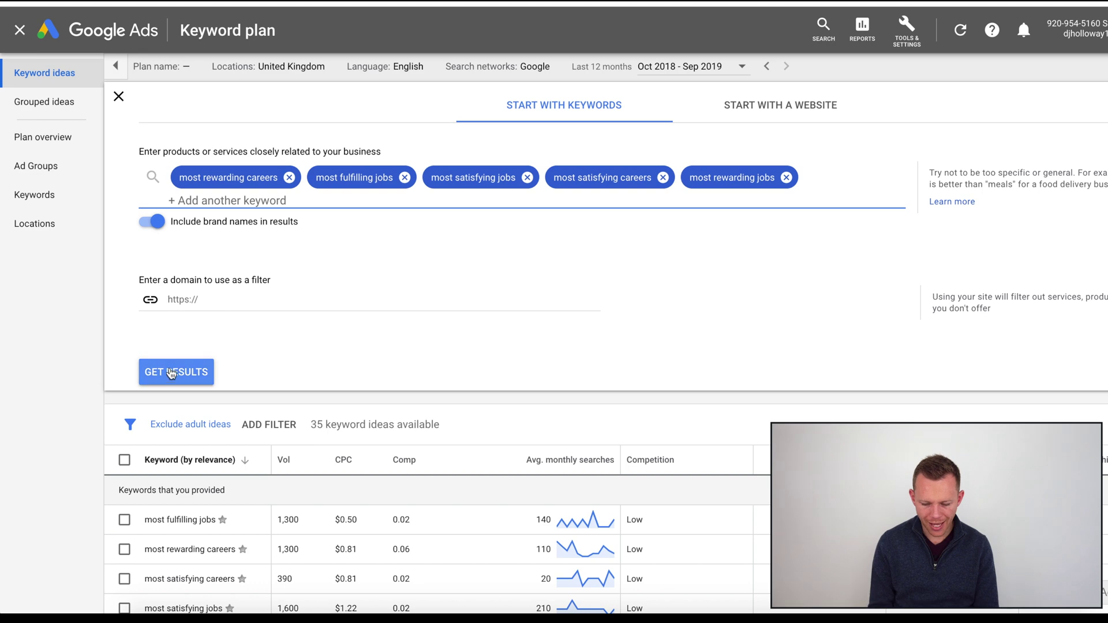
click(175, 355)
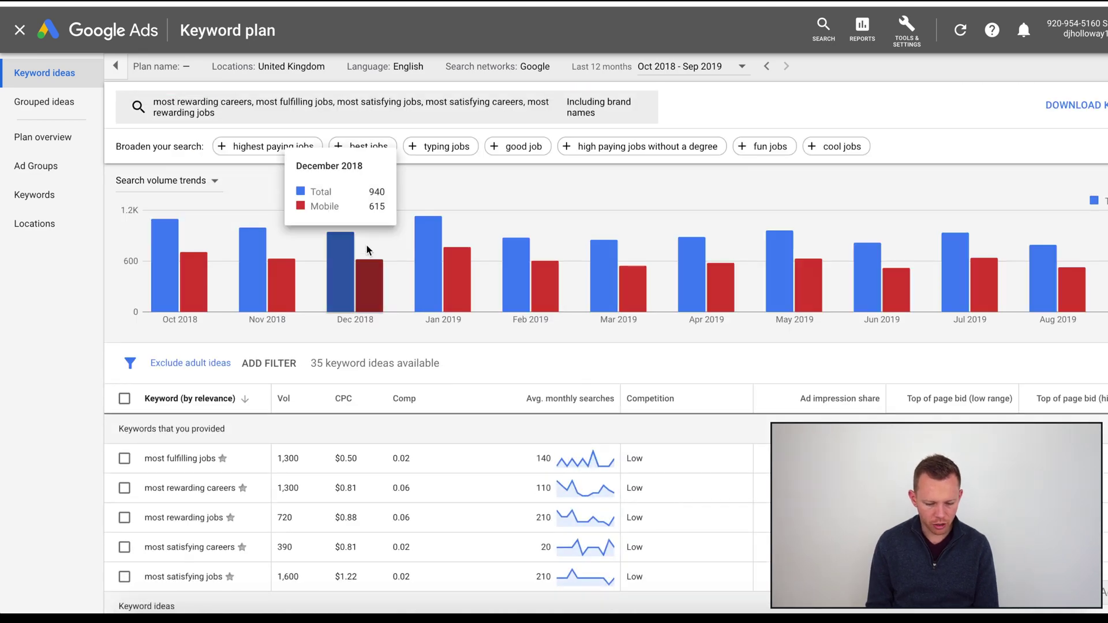
- Add 'most fulfilling careers' as a sixth seed and refresh the keyword ideas
scroll(367, 249, down, 3)
scroll(367, 250, down, 3)
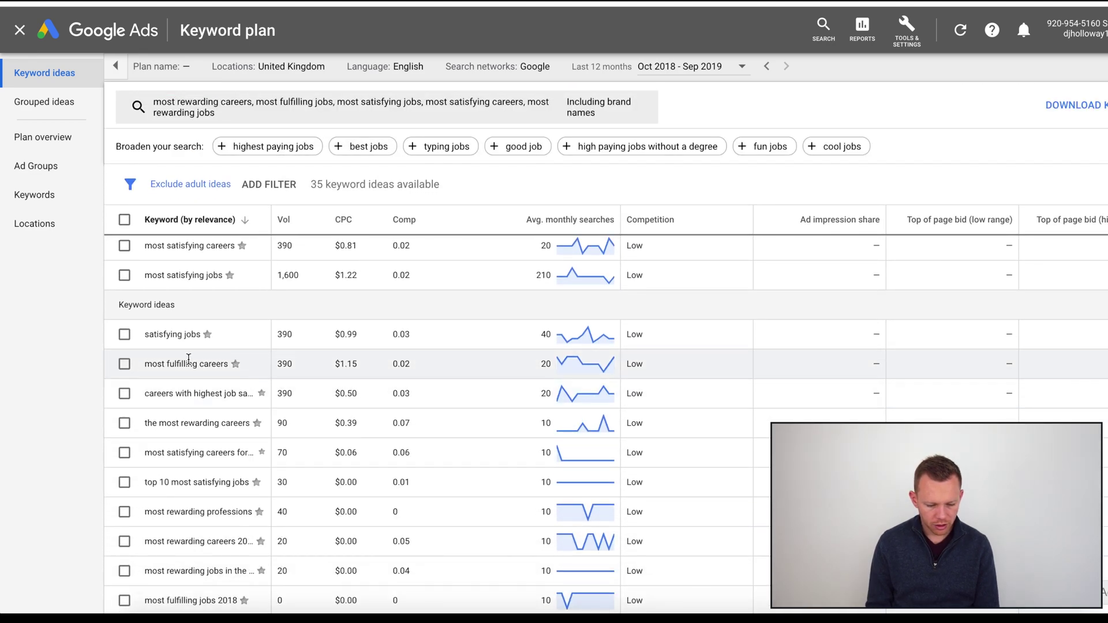
triple_click(180, 358)
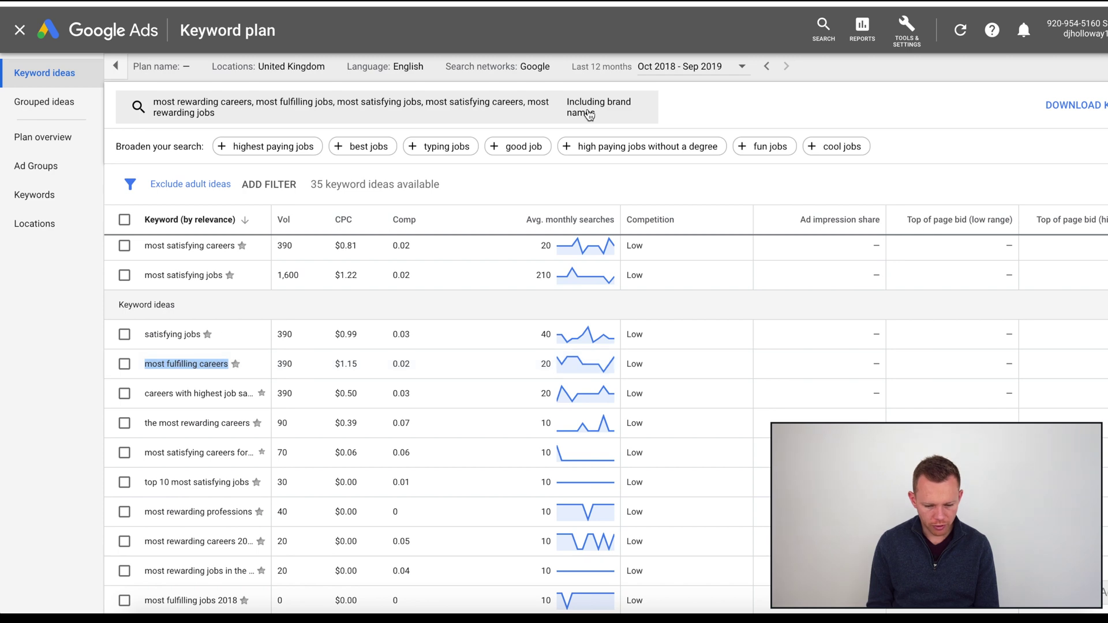
click(572, 109)
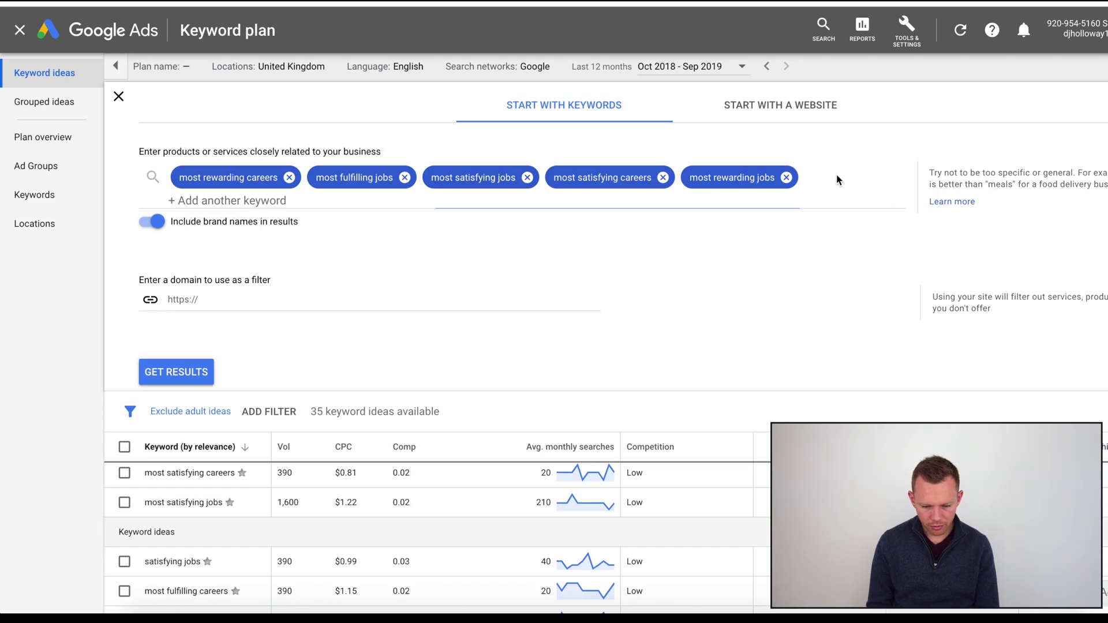
click(593, 192)
key(ctrl+v)
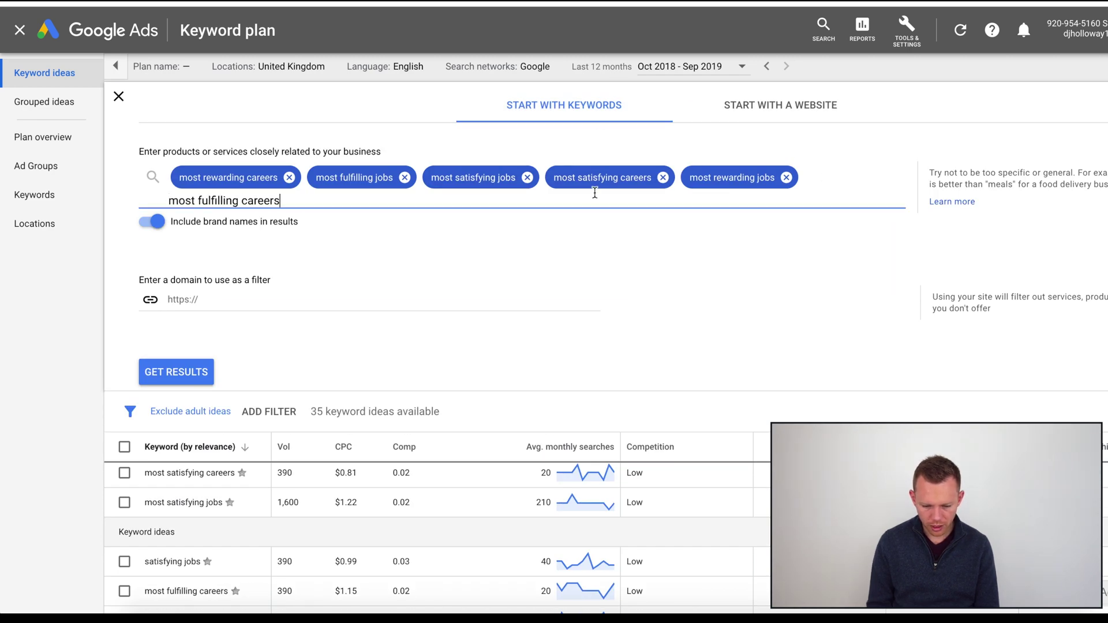
key(Return)
click(185, 383)
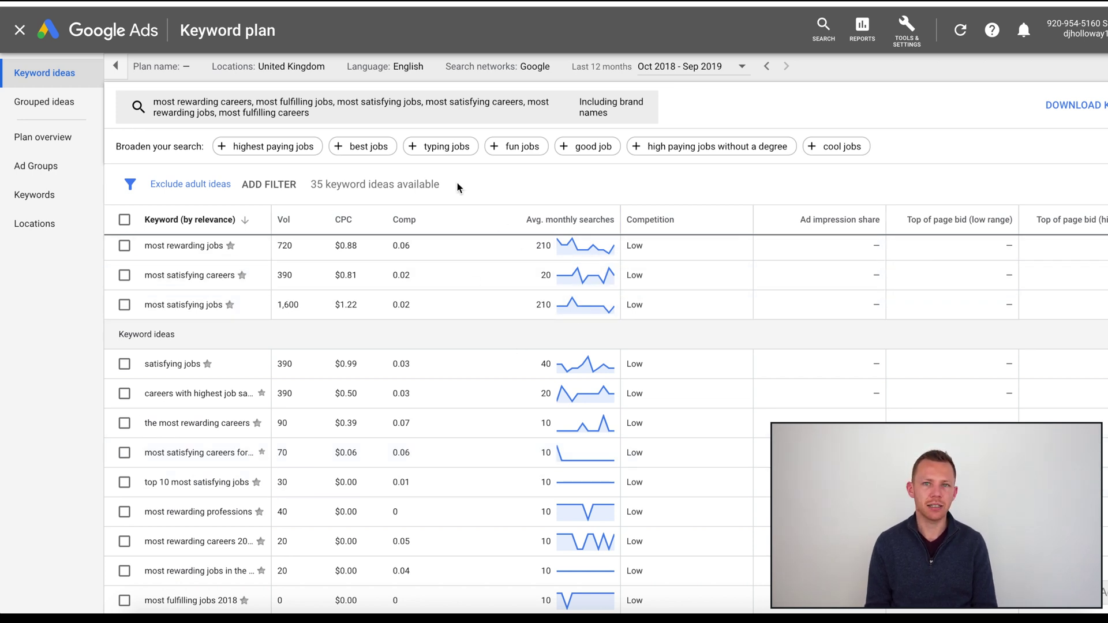
scroll(393, 414, down, 2)
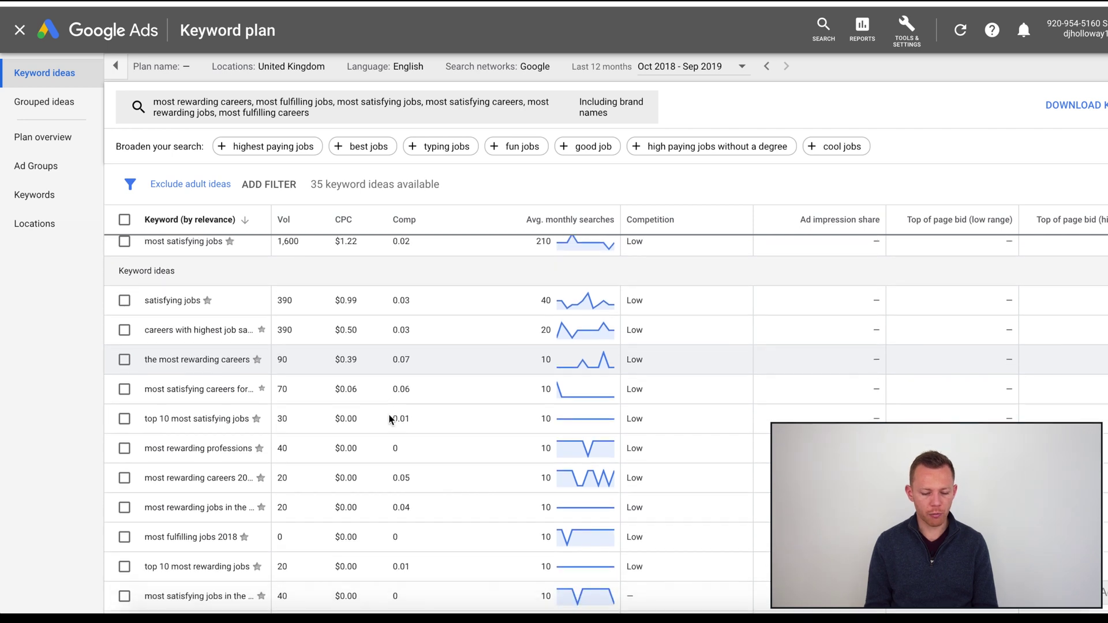
scroll(389, 415, down, 2)
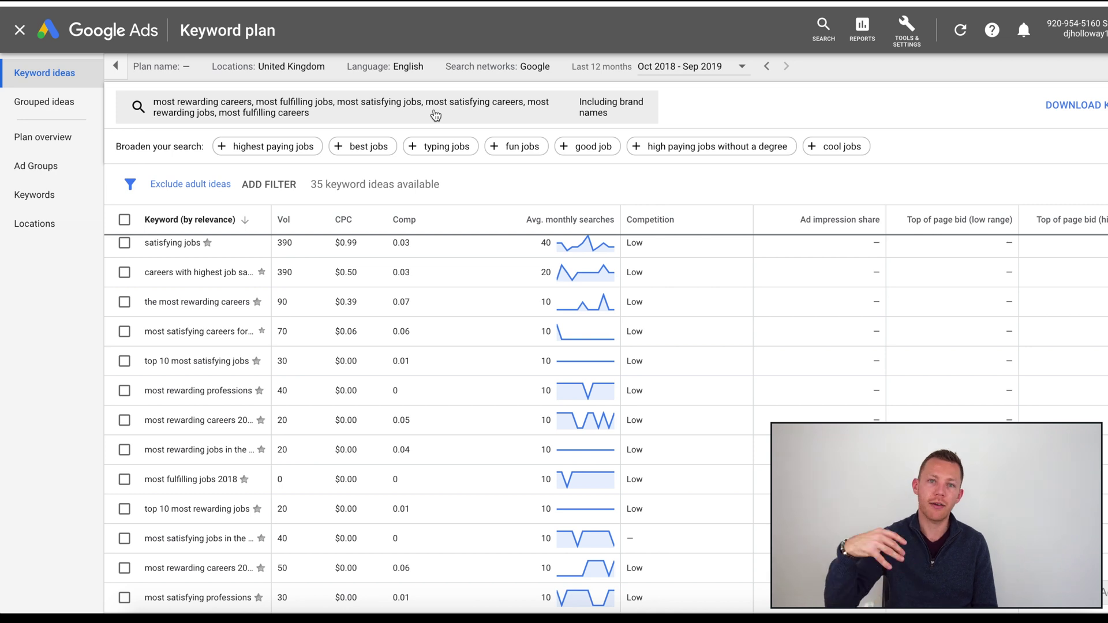
- Leave the 'most rewarding careers' results and open YouTube in a new tab, ready to search
click(935, 1)
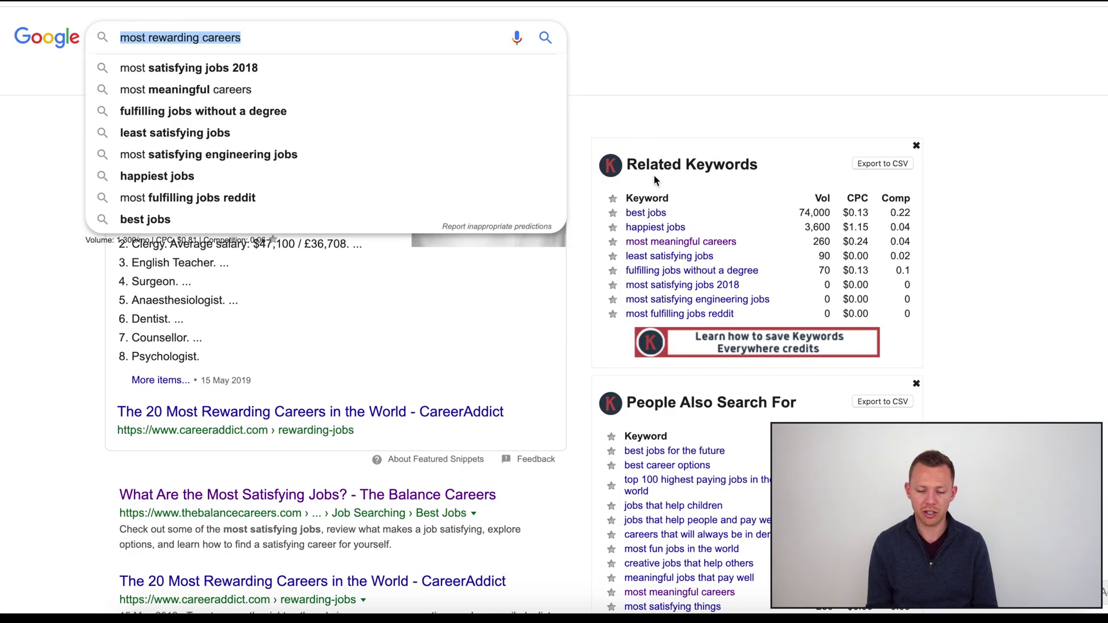
click(645, 129)
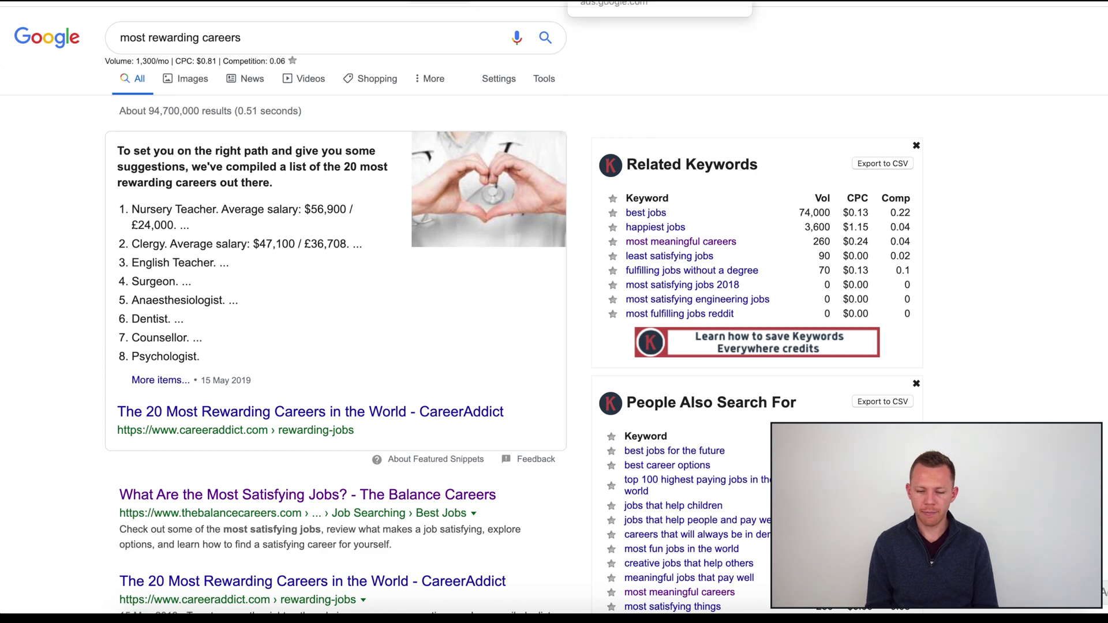
click(1004, 1)
text(youtu)
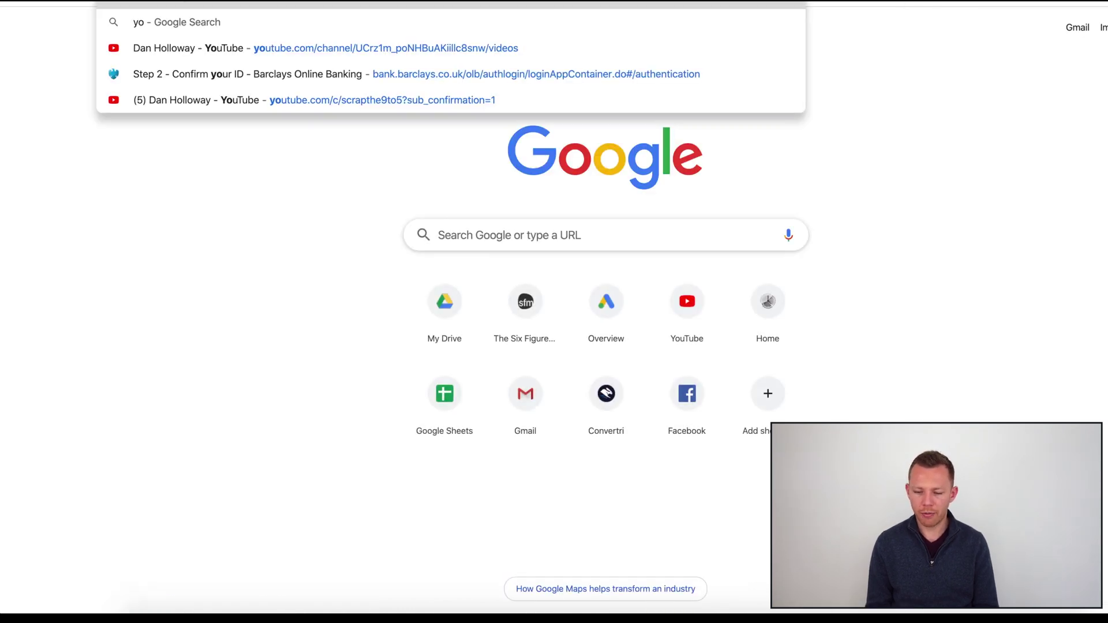
click(630, 238)
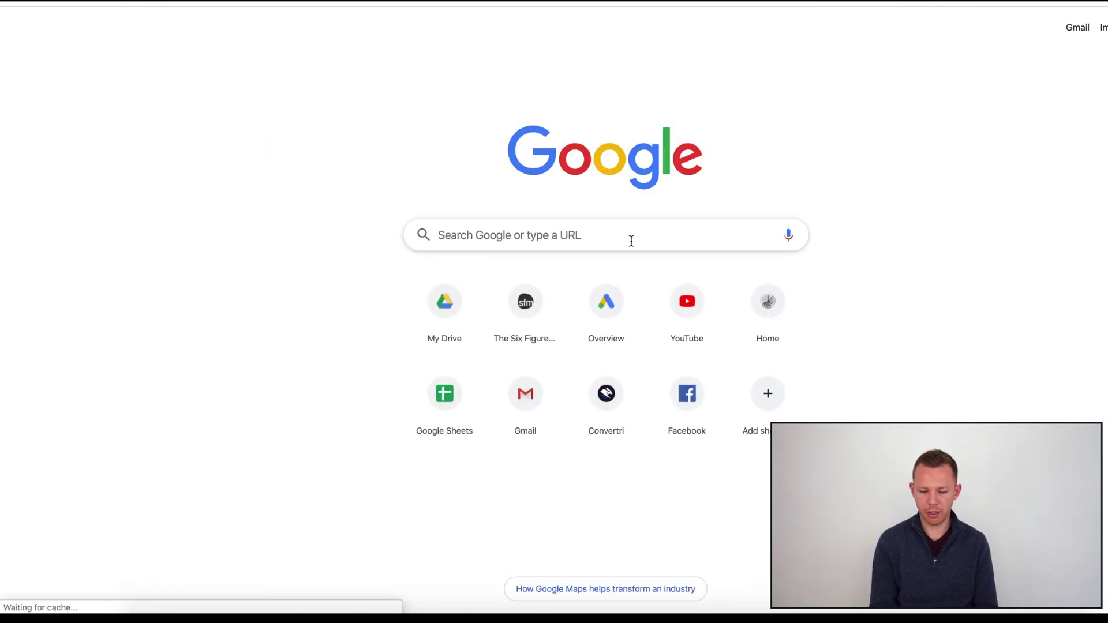
click(690, 282)
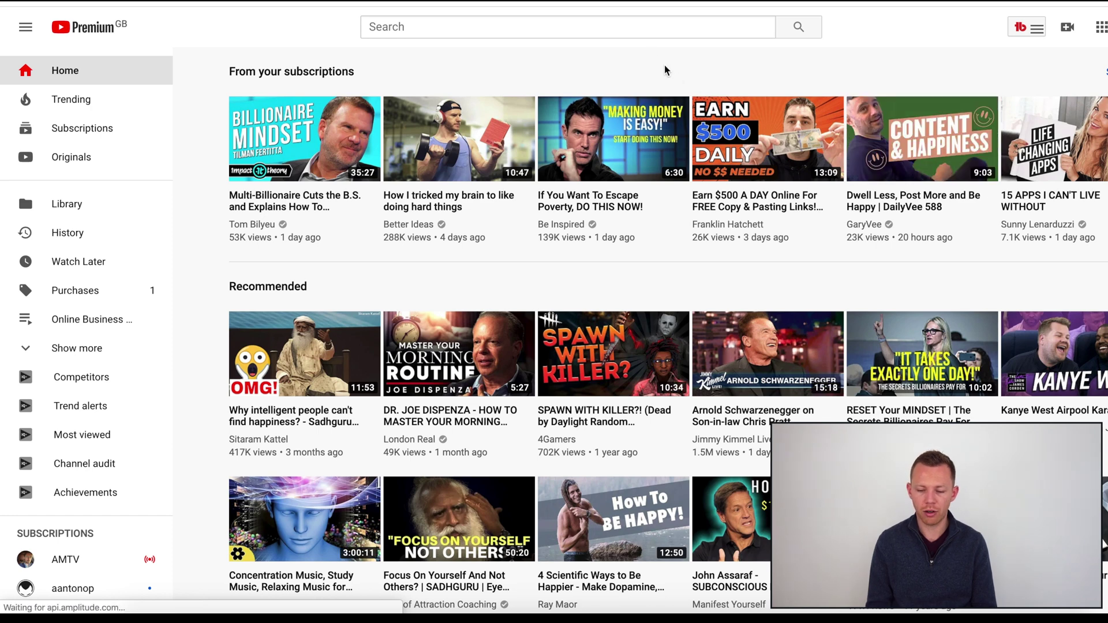
click(639, 35)
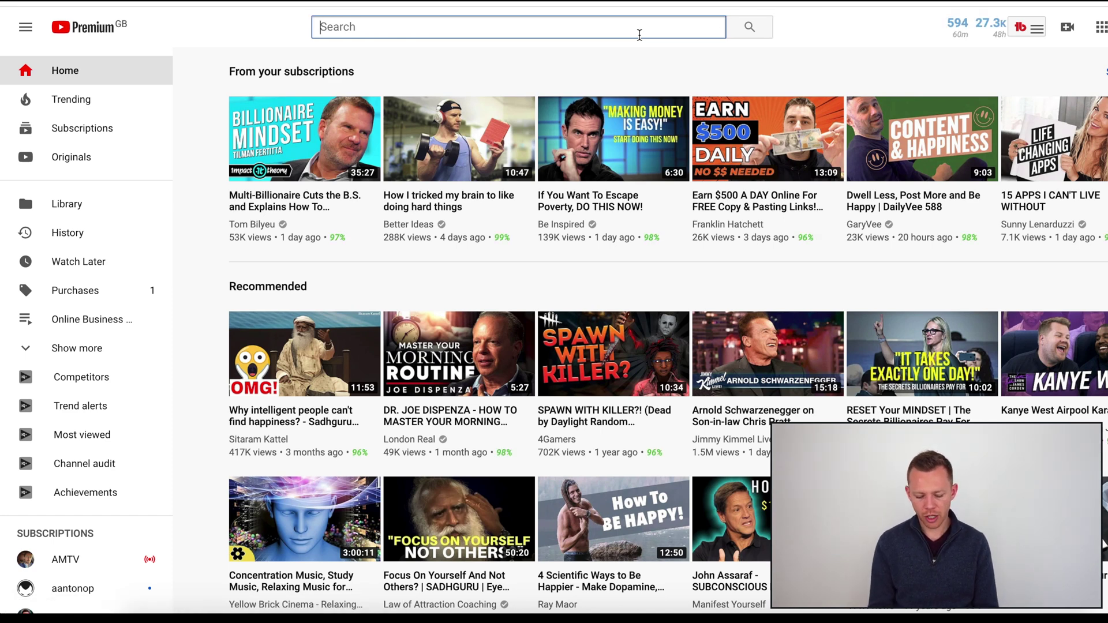
- Search YouTube for 'best careers', check its volume and CPC, and open TubeBuddy's Keyword Explorer
text(best careers)
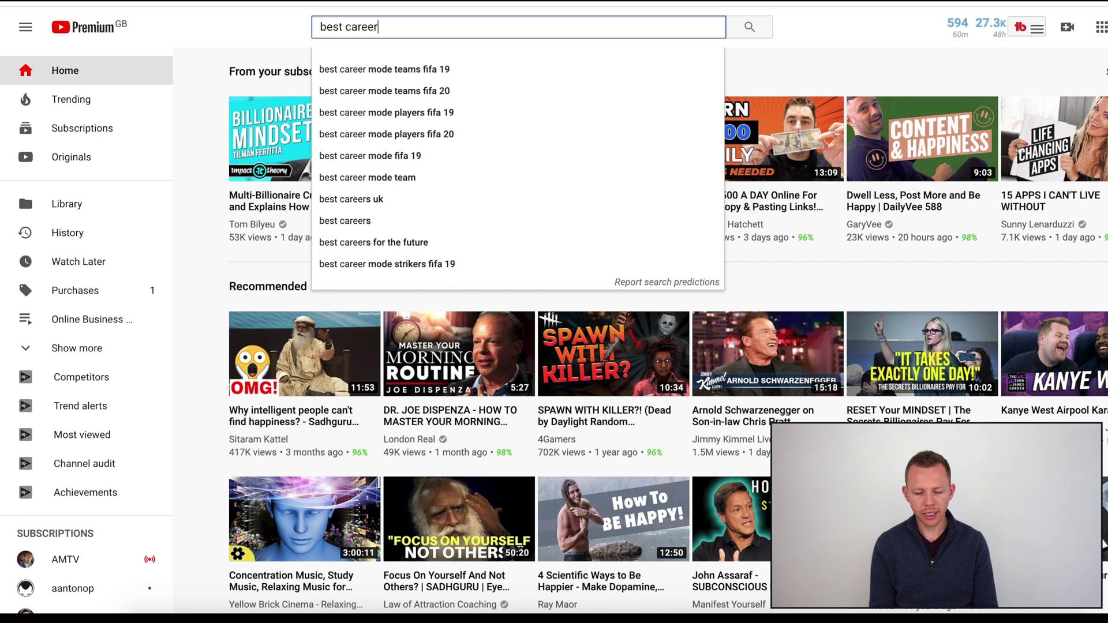
key(Return)
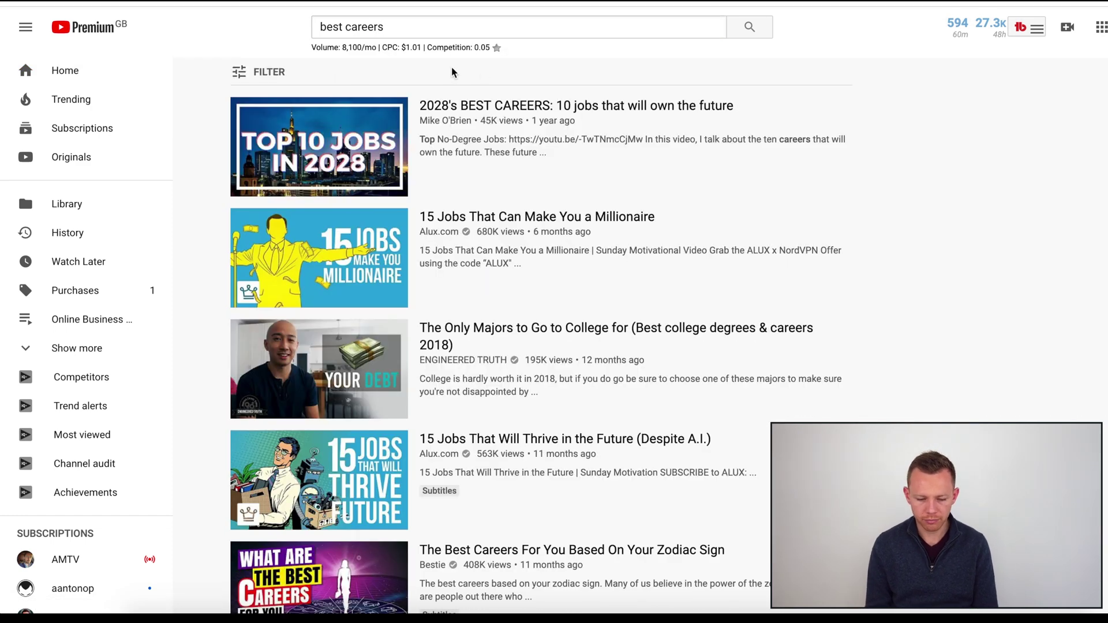
drag(312, 47, 501, 48)
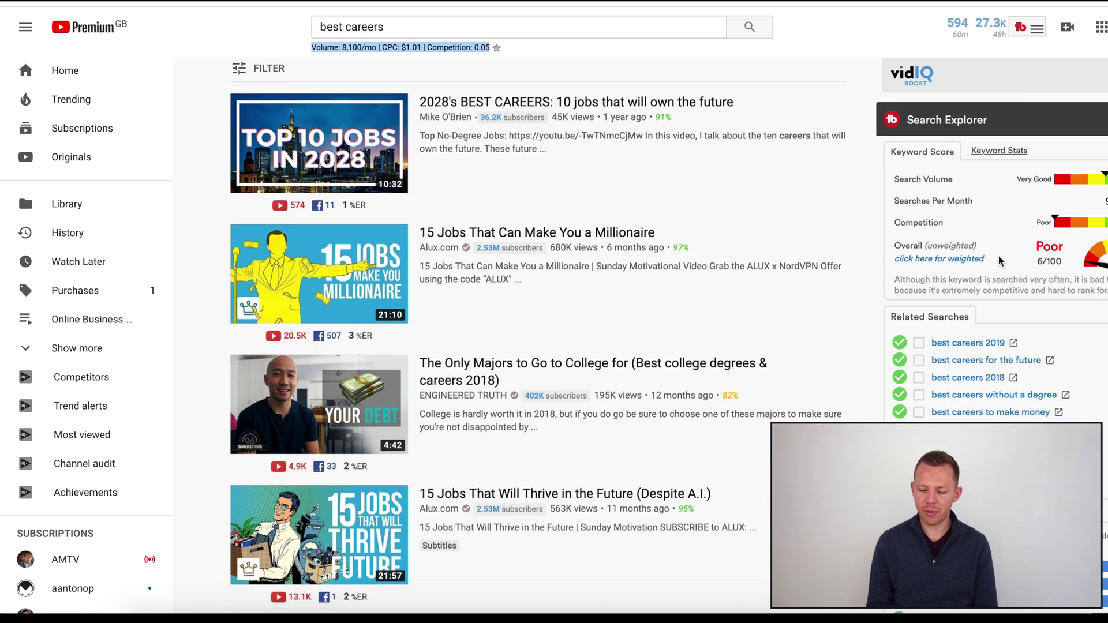
scroll(1007, 358, down, 2)
scroll(1007, 361, down, 1)
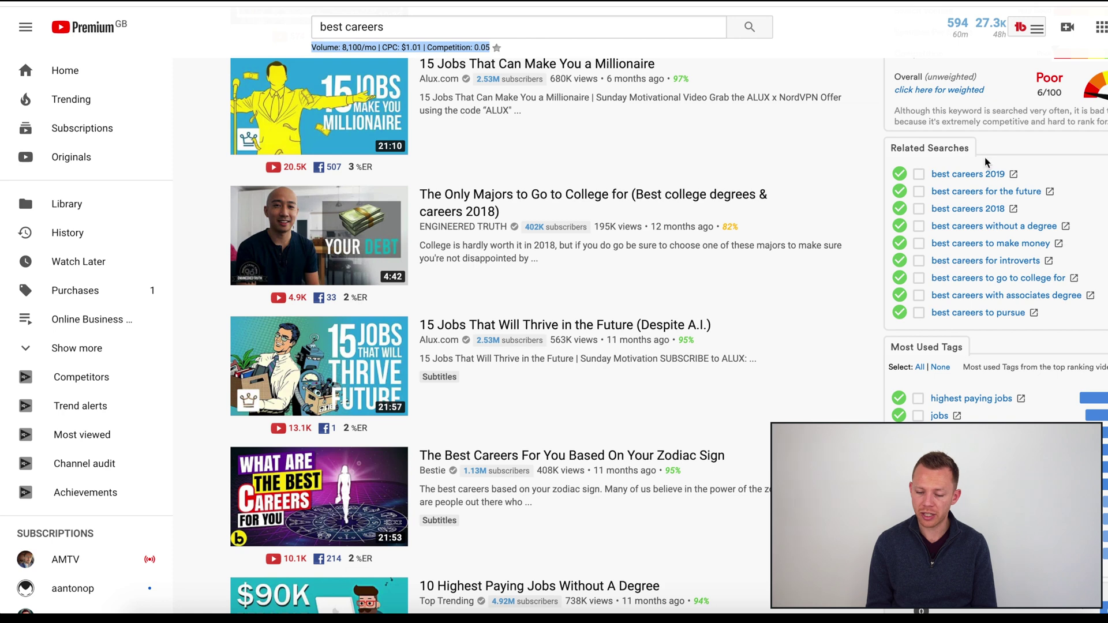
scroll(953, 256, up, 1)
scroll(991, 152, up, 2)
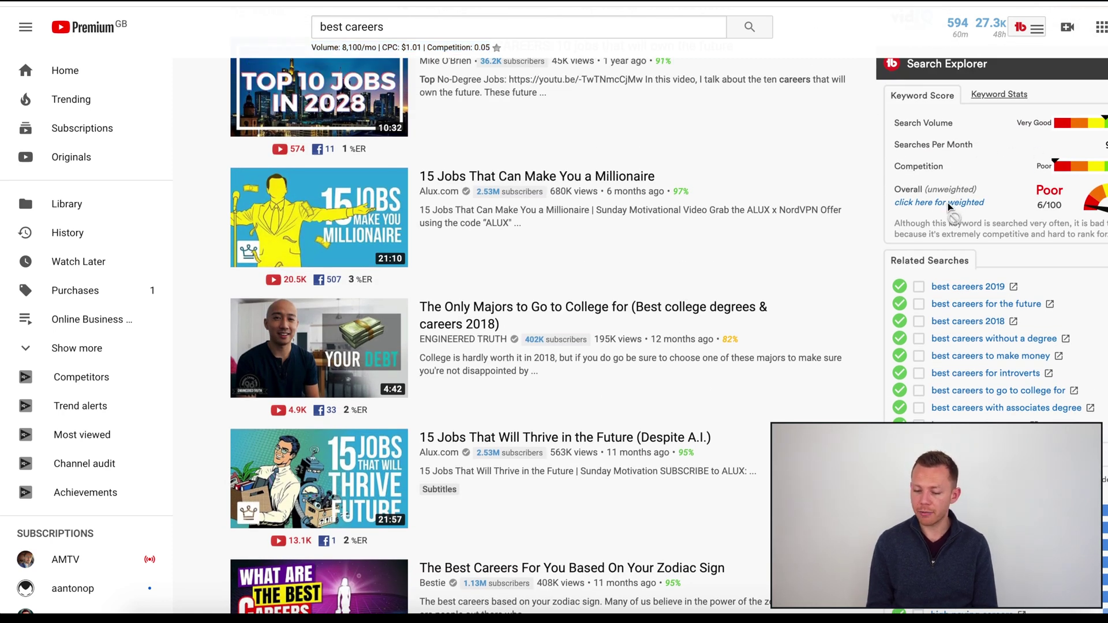
click(948, 202)
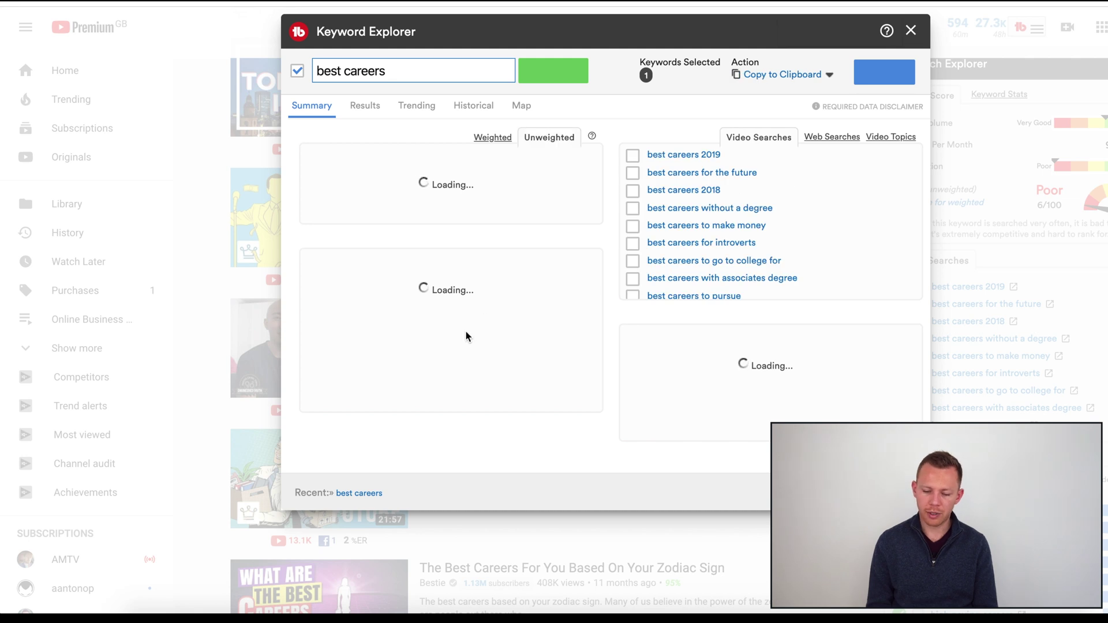
- Scroll to Score Analysis and highlight the 538M videos-in-results figure for 'best careers'
scroll(555, 325, down, 2)
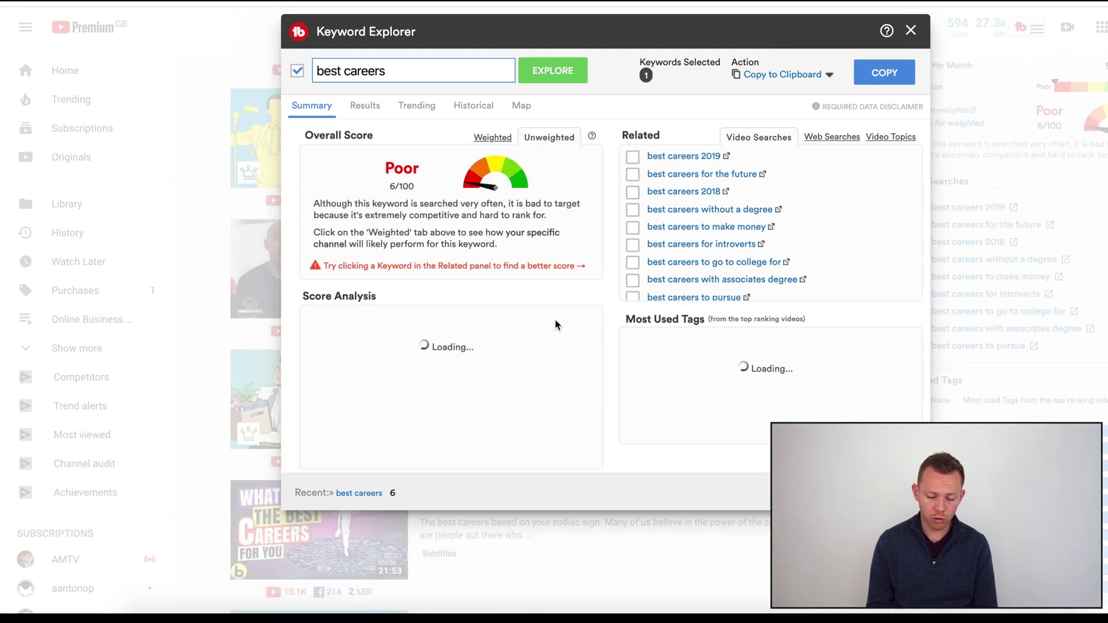
triple_click(594, 386)
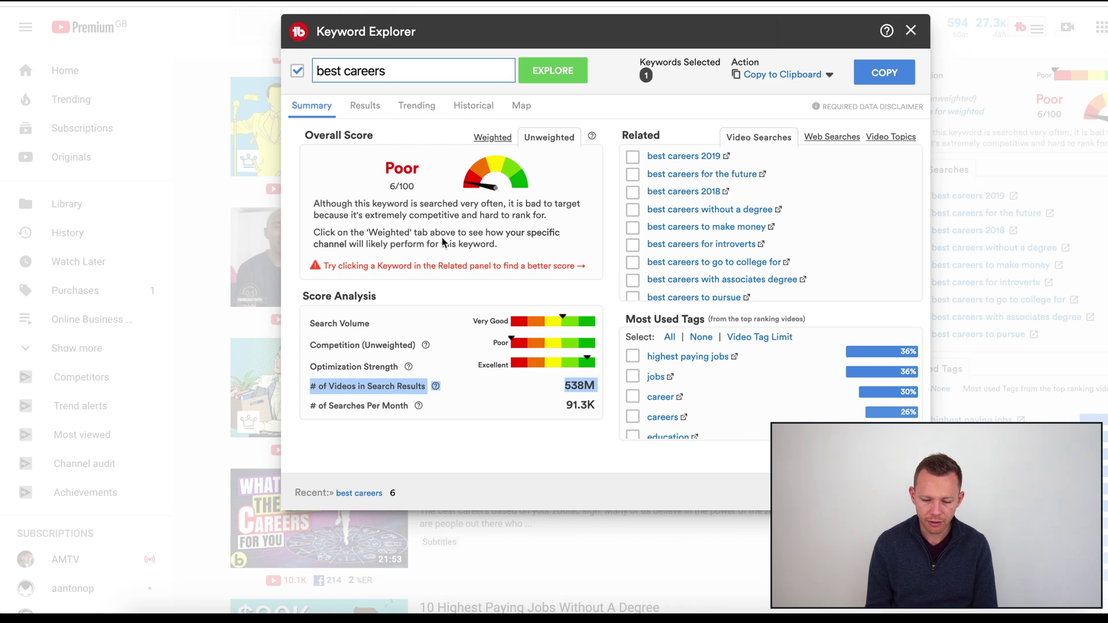
- Close TubeBuddy's Keyword Explorer and view vidIQ's 38/100 keyword score for 'best careers'
click(910, 30)
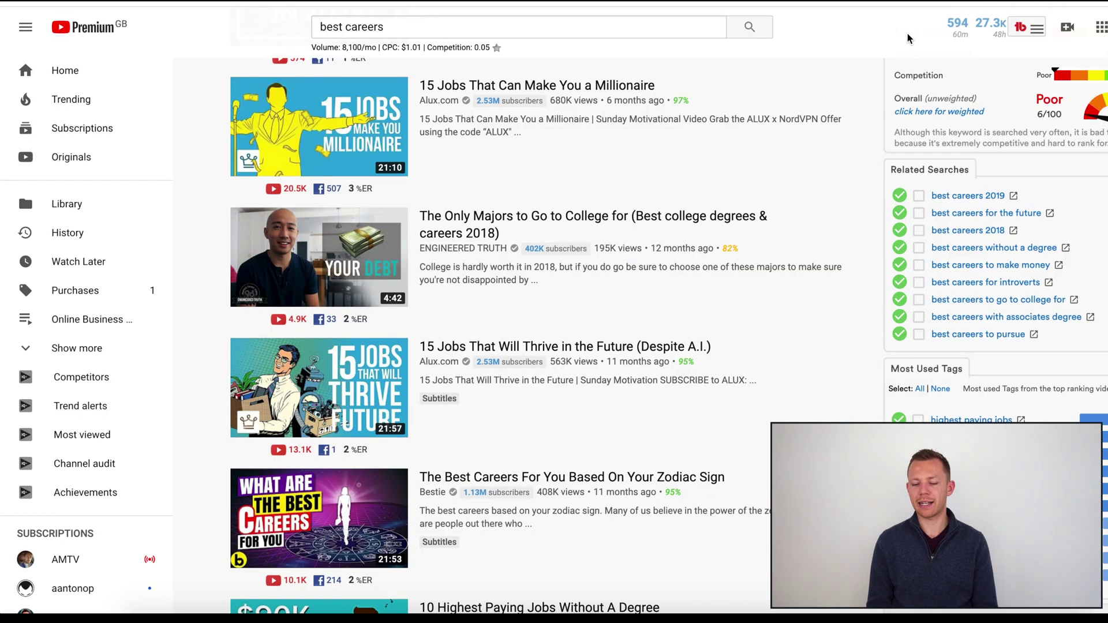
scroll(449, 293, up, 2)
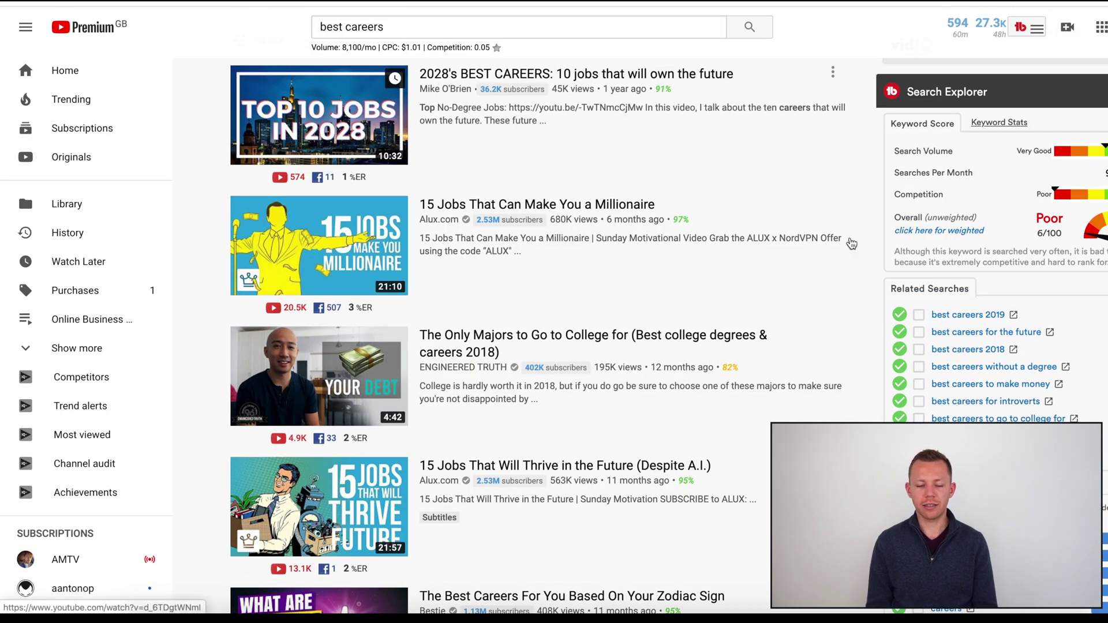
scroll(1072, 205, up, 1)
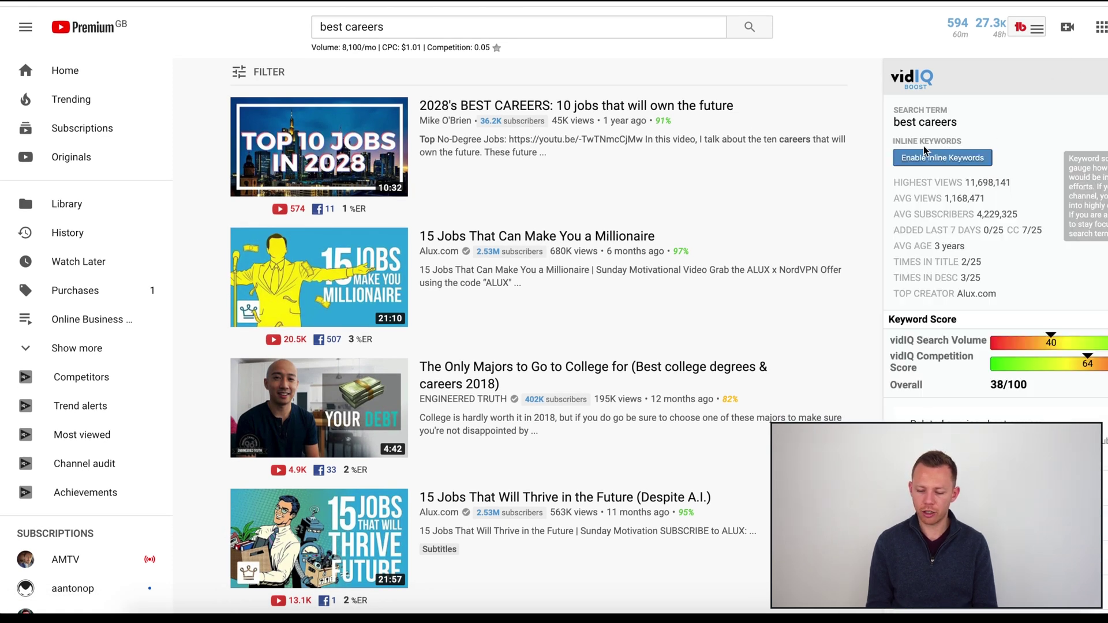
scroll(991, 228, down, 1)
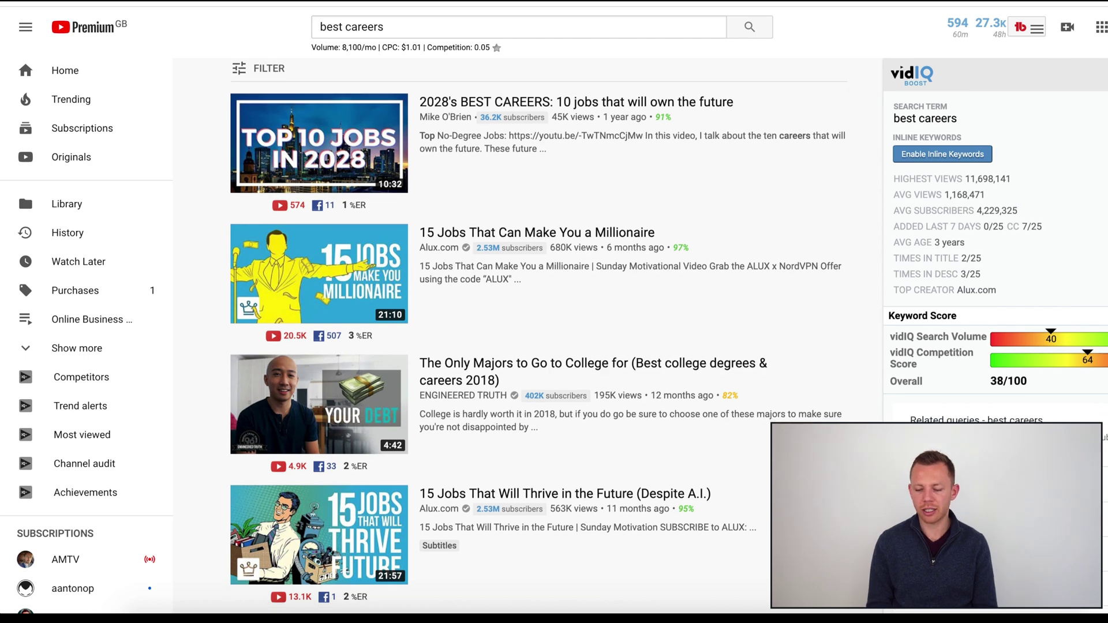
scroll(990, 228, down, 2)
scroll(991, 228, up, 2)
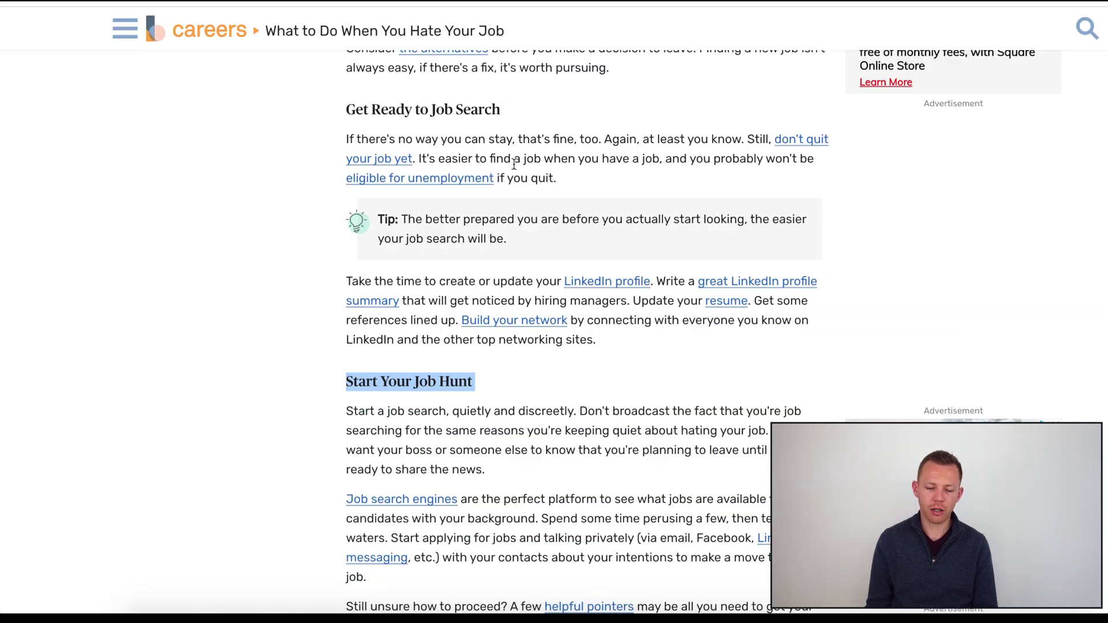
- Scroll the article back to its title and go back to the Google results page
scroll(453, 241, up, 20)
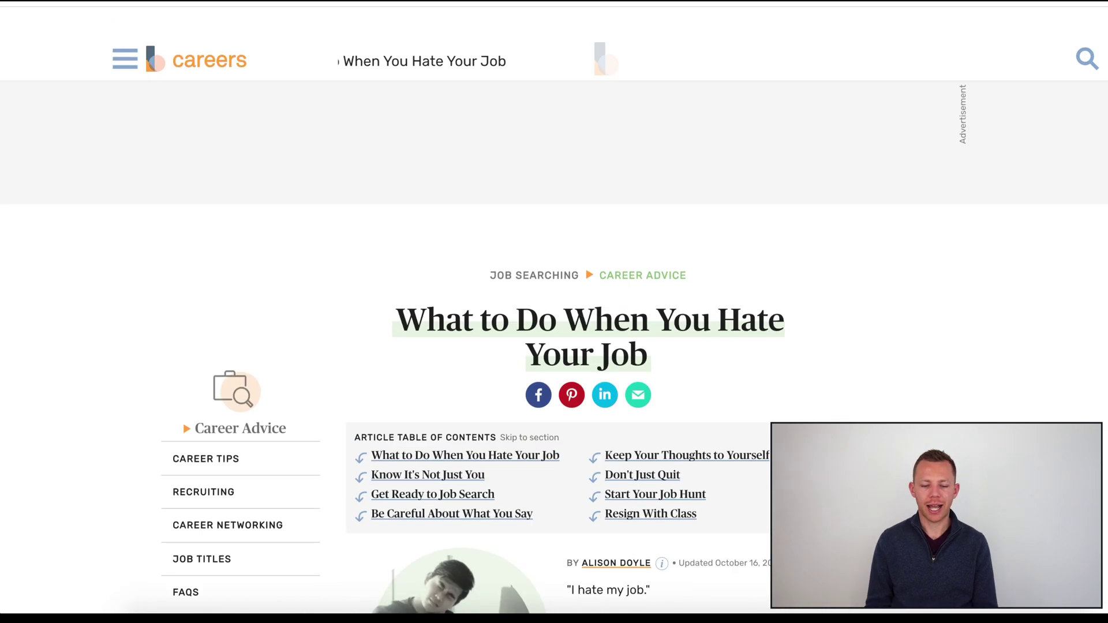
key(alt+Left)
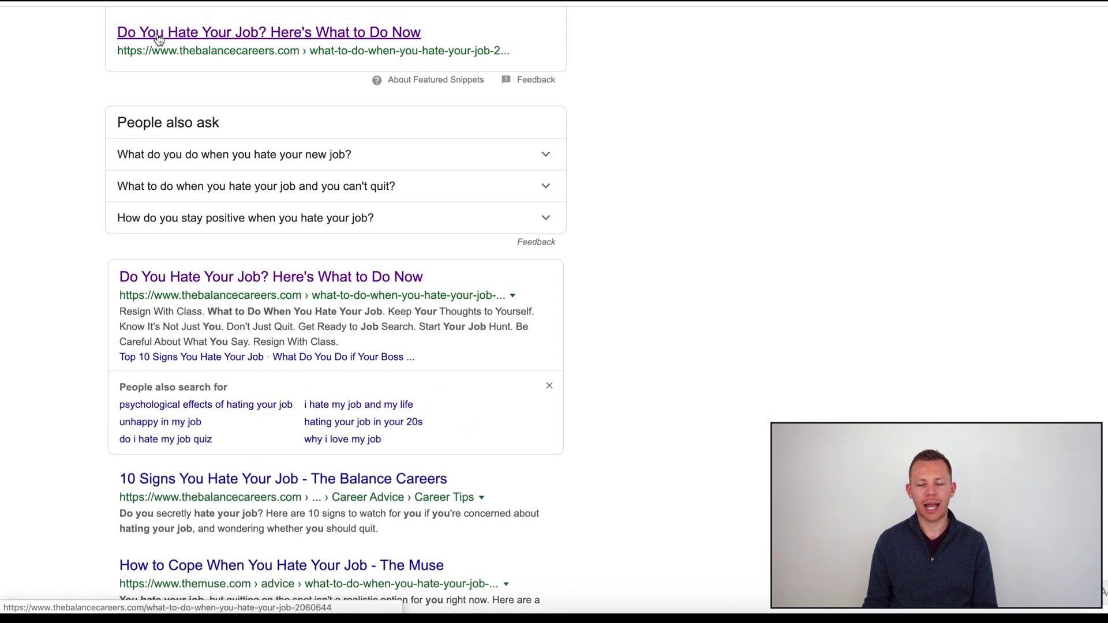